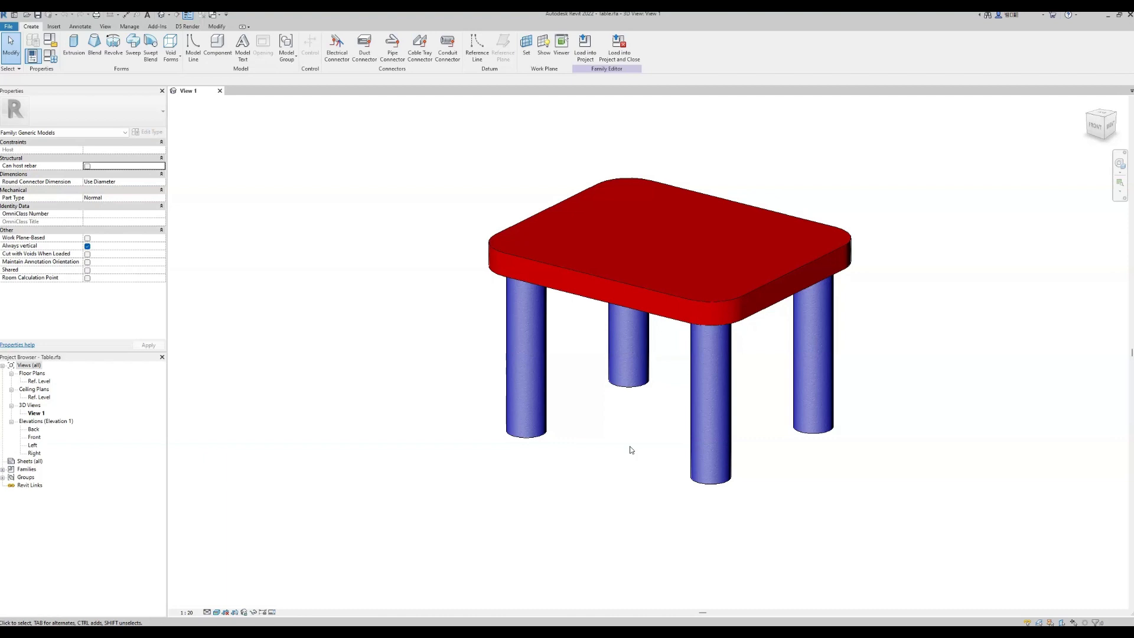
Set the table family's Length to 1500 and Width to 800 in the family types, then apply the changes
click(458, 483)
click(51, 56)
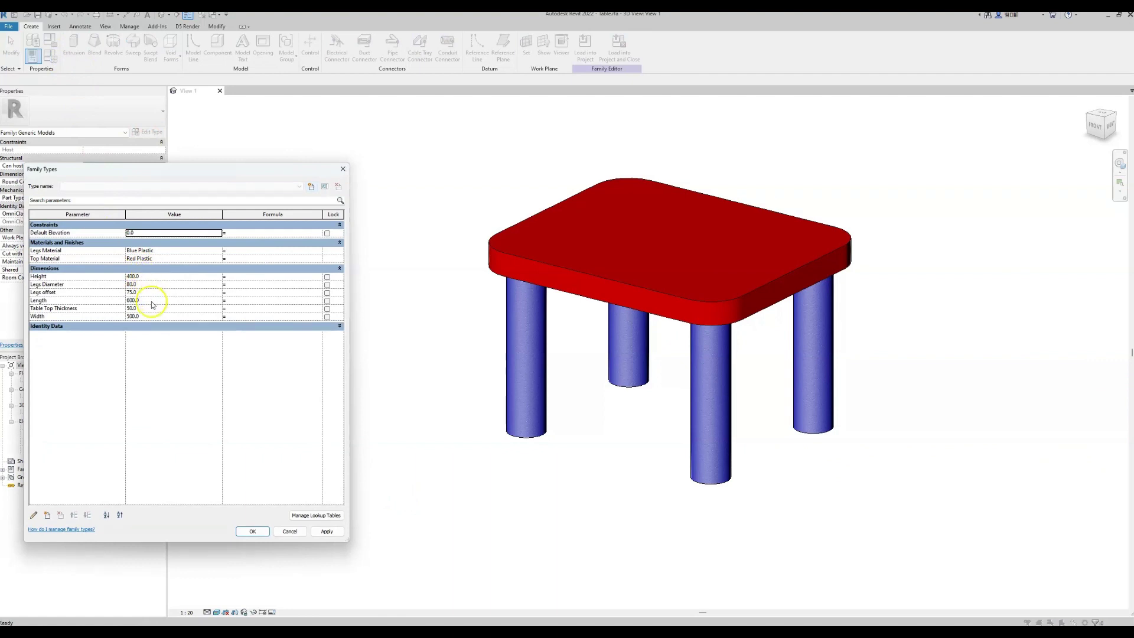
click(152, 301)
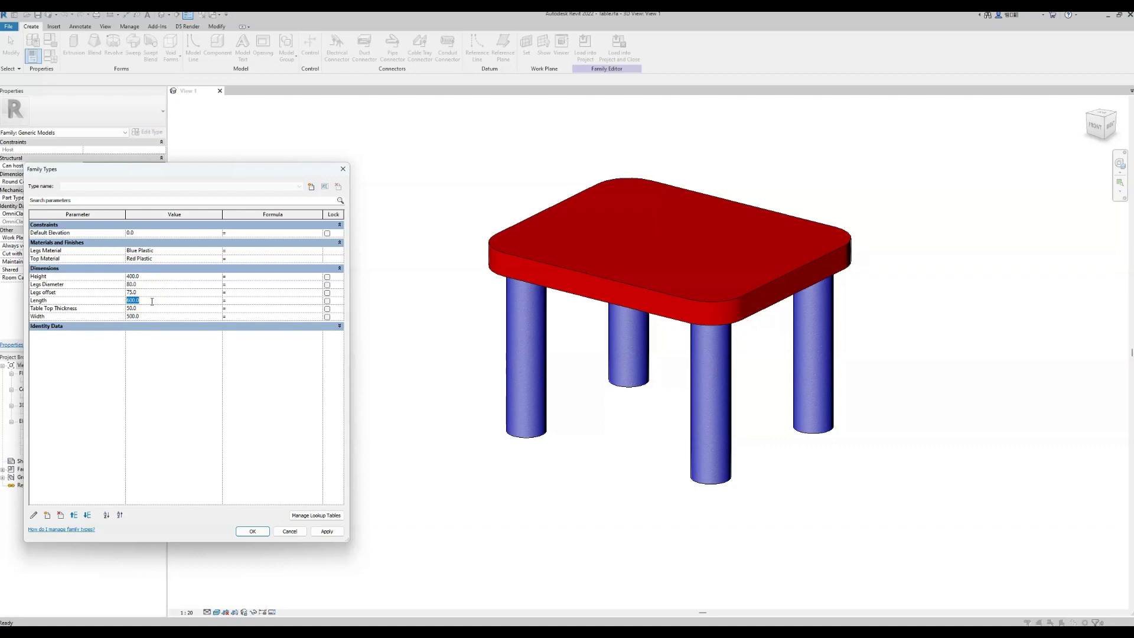
text(1500)
click(150, 318)
text(8)
click(326, 531)
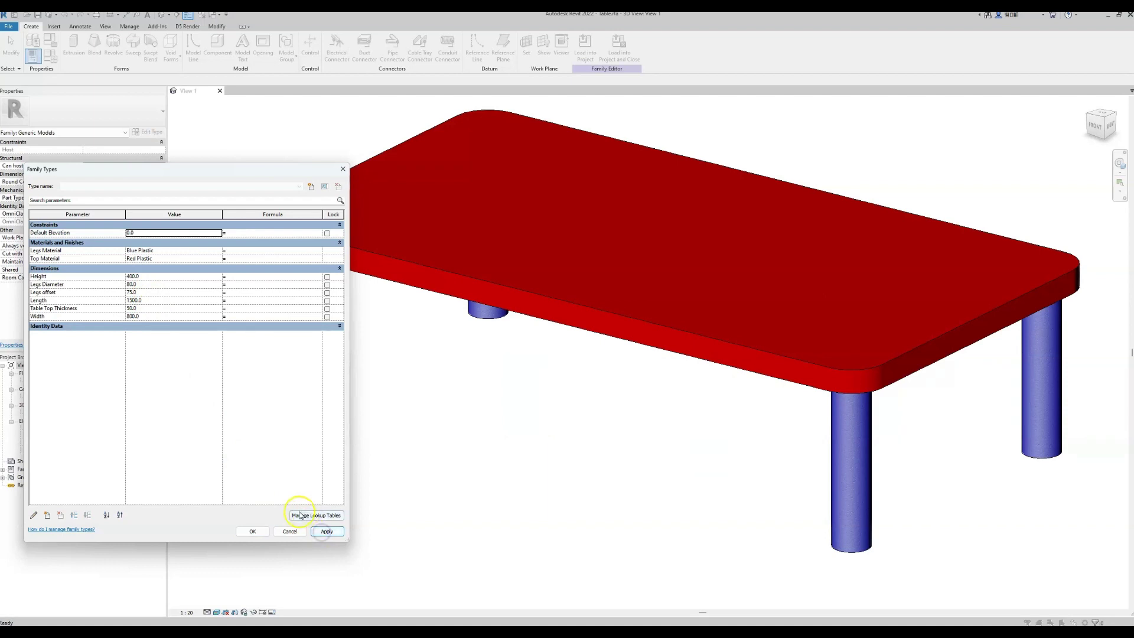
click(253, 531)
scroll(449, 437, down, 3)
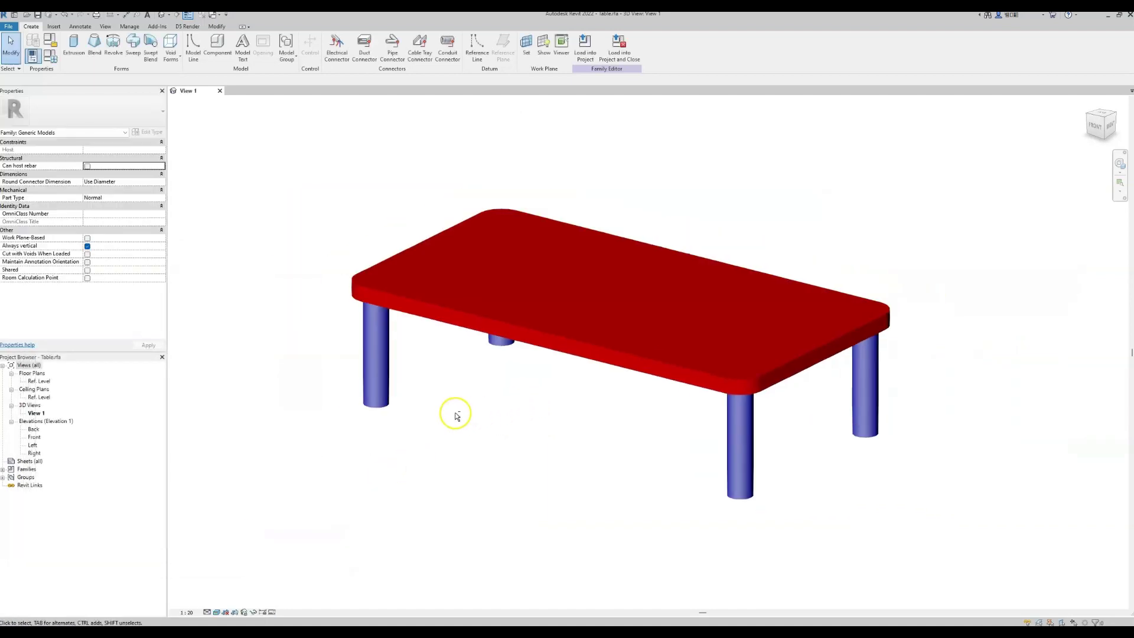
mouse_move(455, 414)
shift+middle_down()
mouse_move(446, 420)
mouse_move(474, 412)
shift+middle_up()
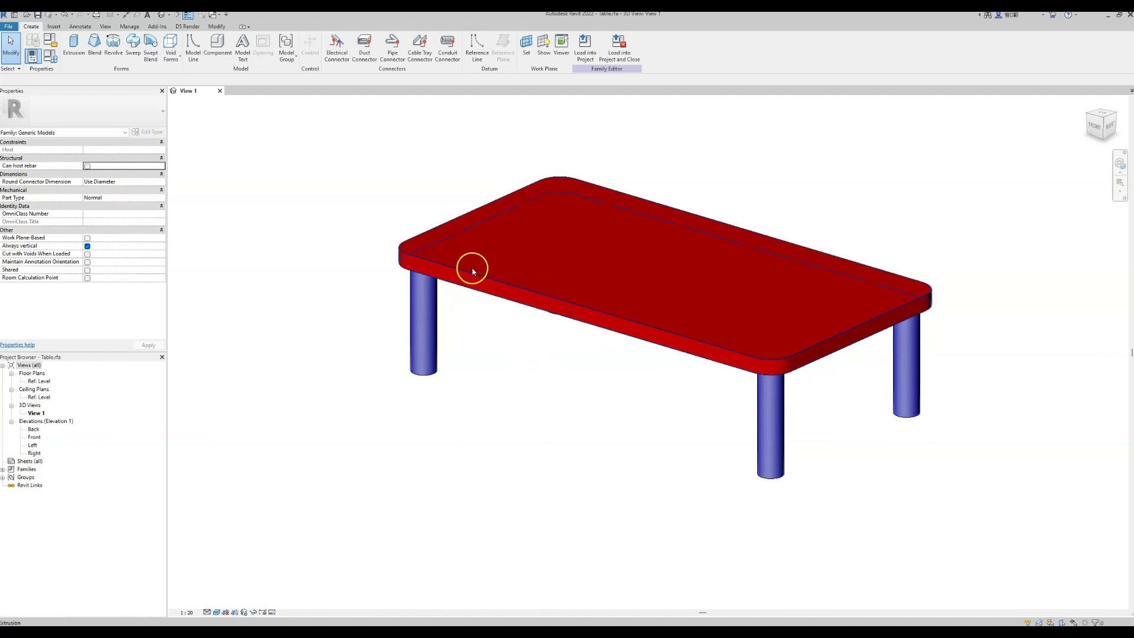
In the Ref. Level plan, sketch an extrusion with circles about 80 and 120 mm in diameter where the centre plane crosses the leg offset planes
double_click(41, 383)
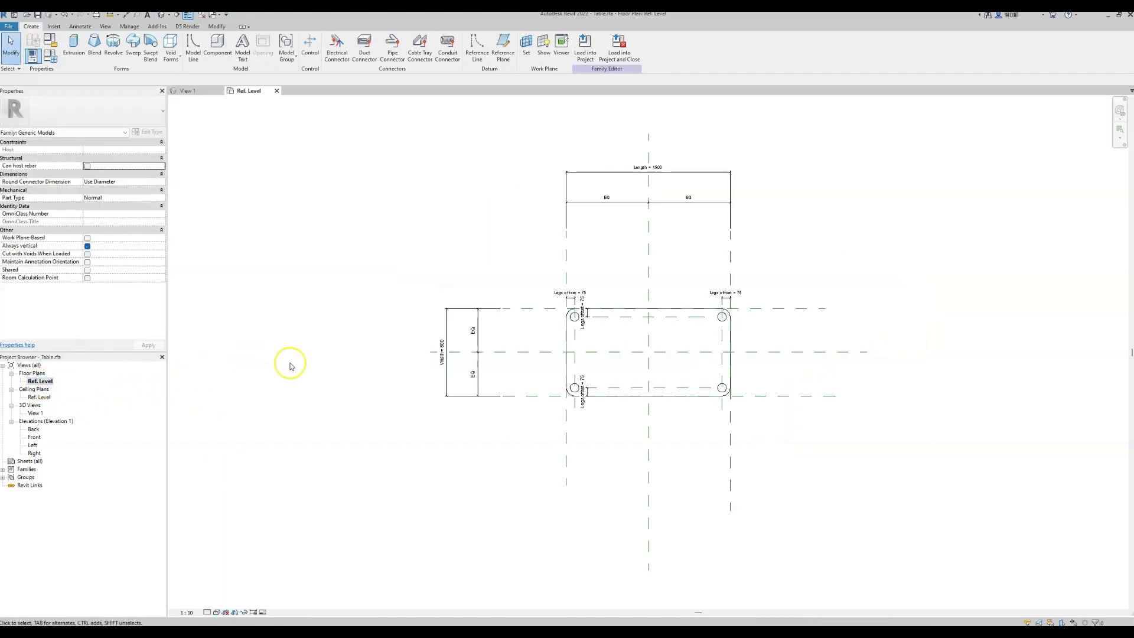
scroll(693, 353, up, 5)
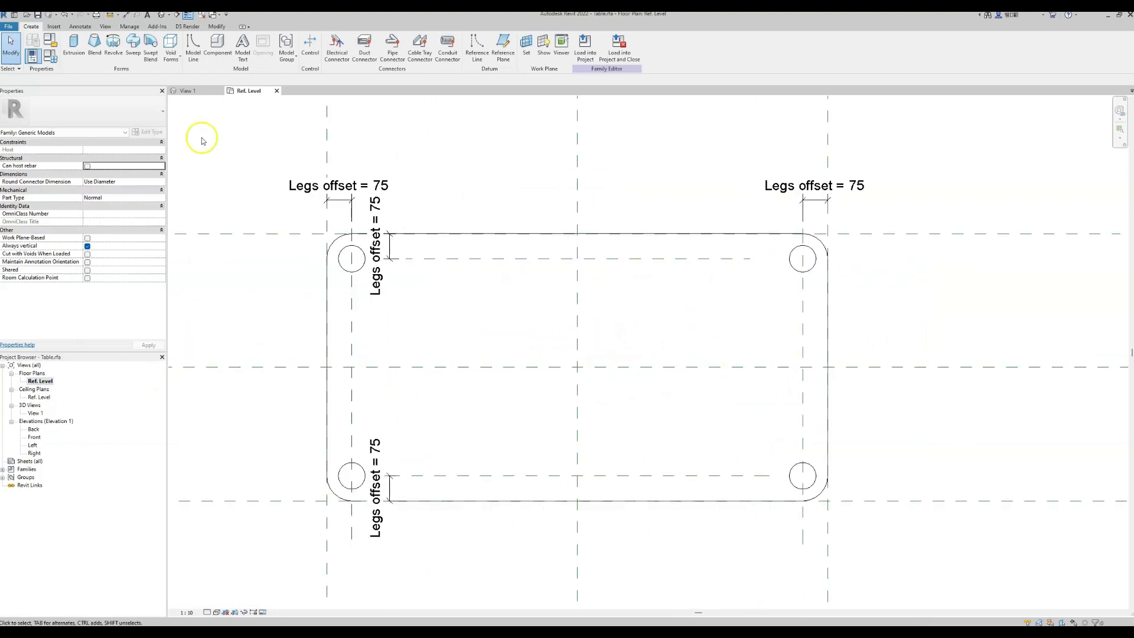
click(72, 47)
click(359, 39)
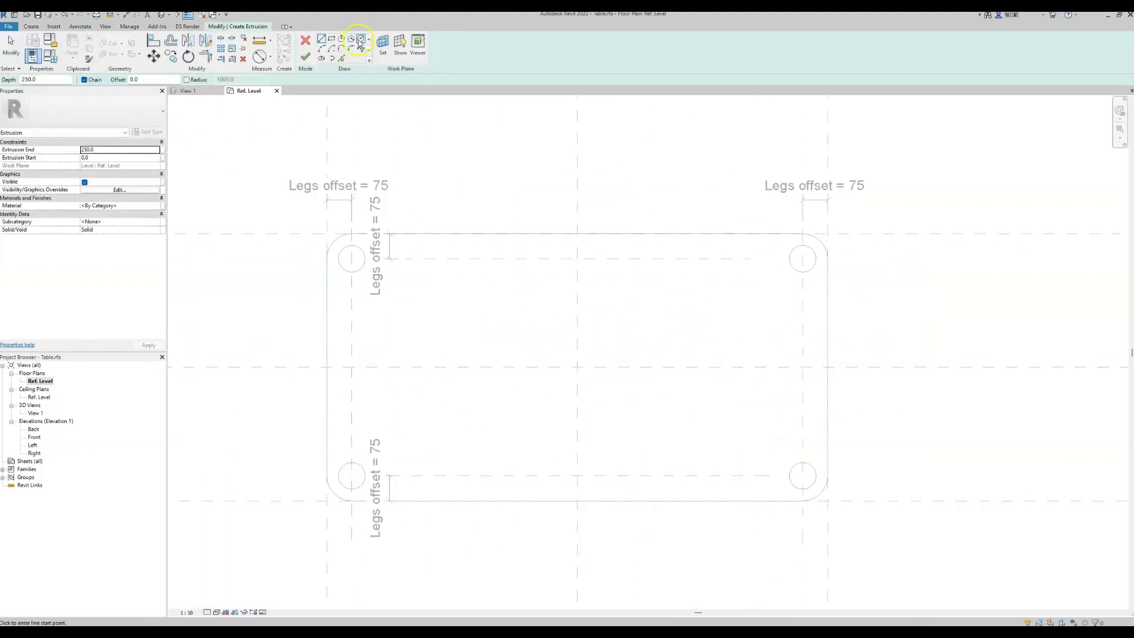
click(577, 259)
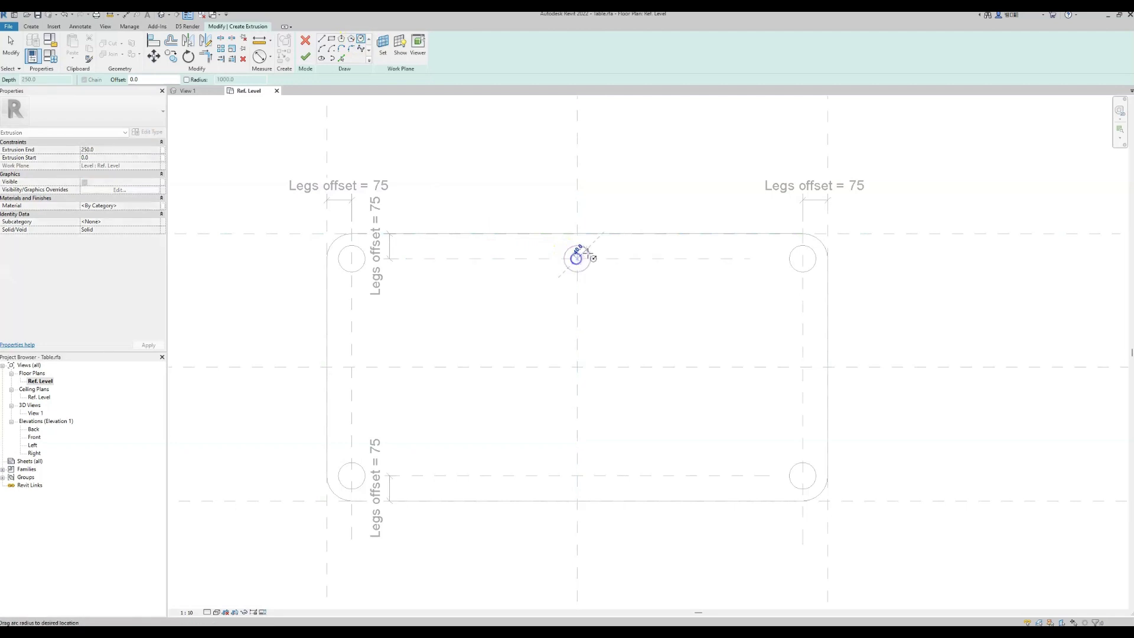
click(591, 258)
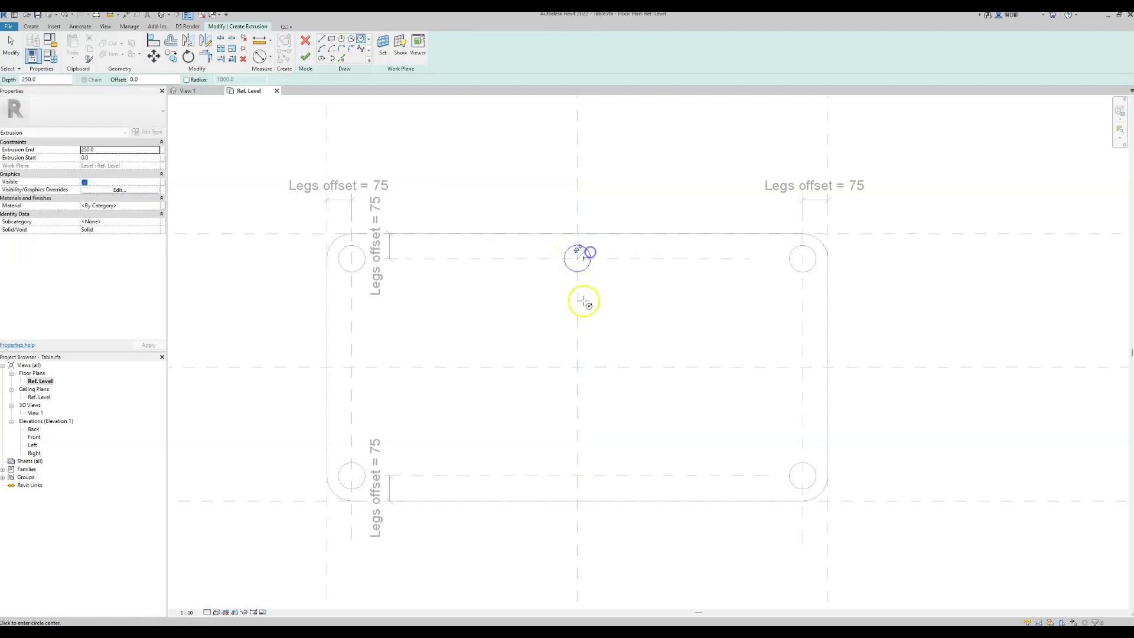
click(577, 476)
click(593, 467)
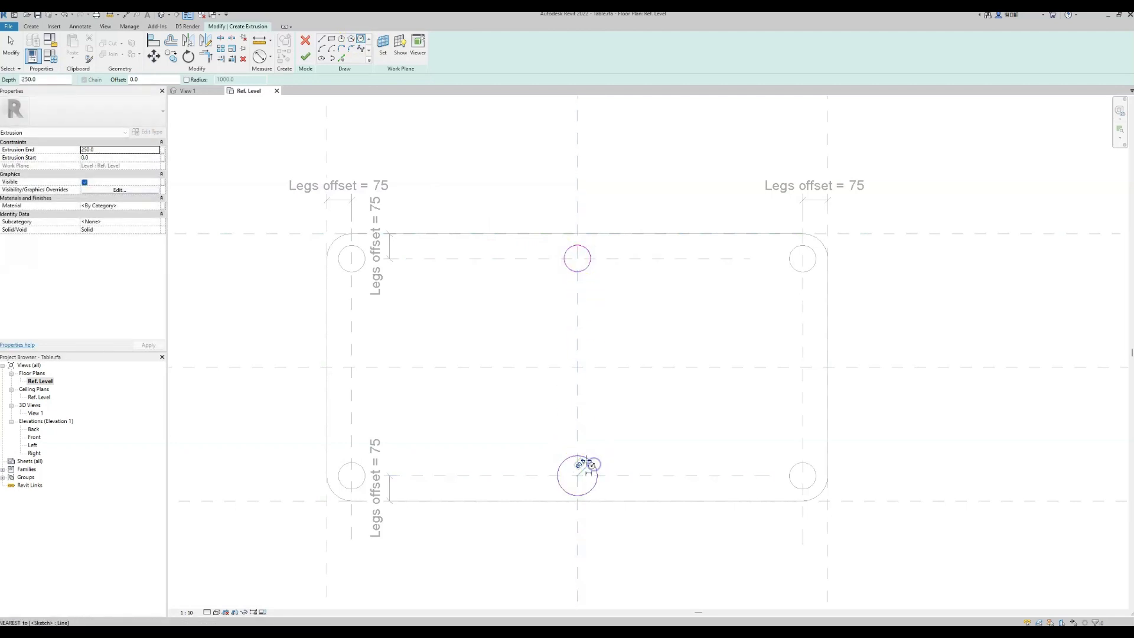
key(Escape)
Add a diameter dimension to each of the two sketched middle-leg circles
key(d)
key(d)
key(i)
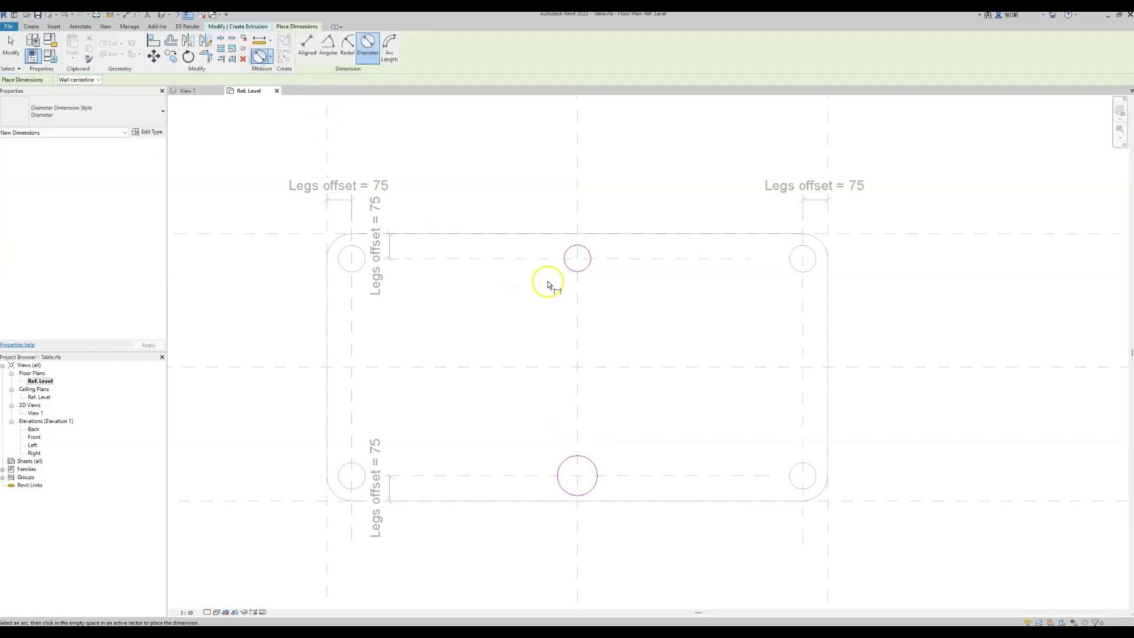
click(544, 283)
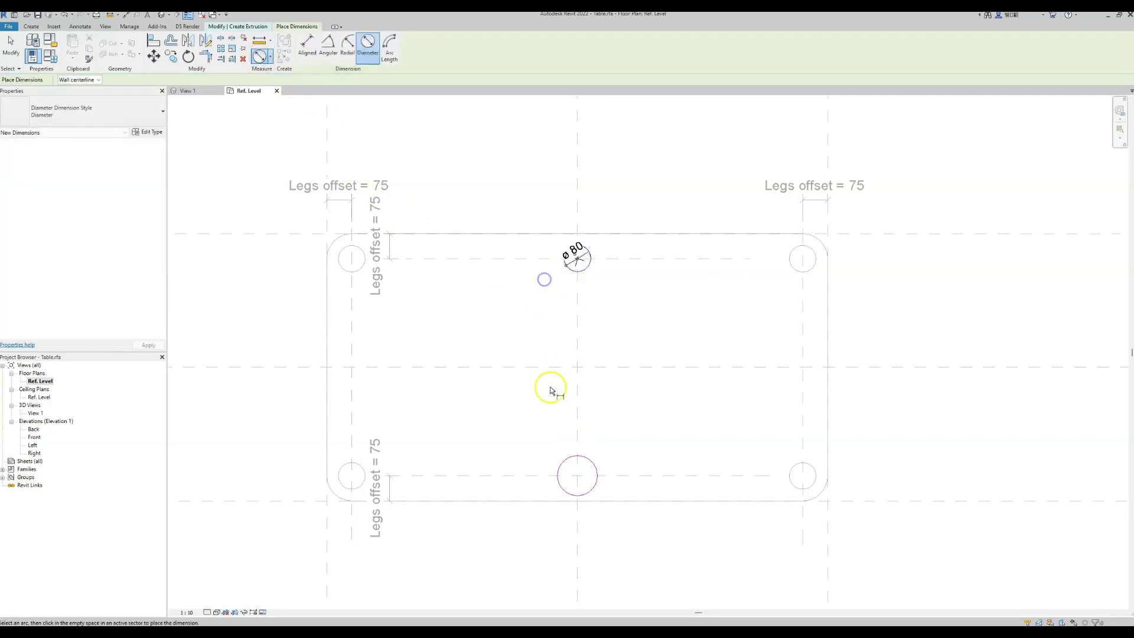
click(572, 459)
click(547, 452)
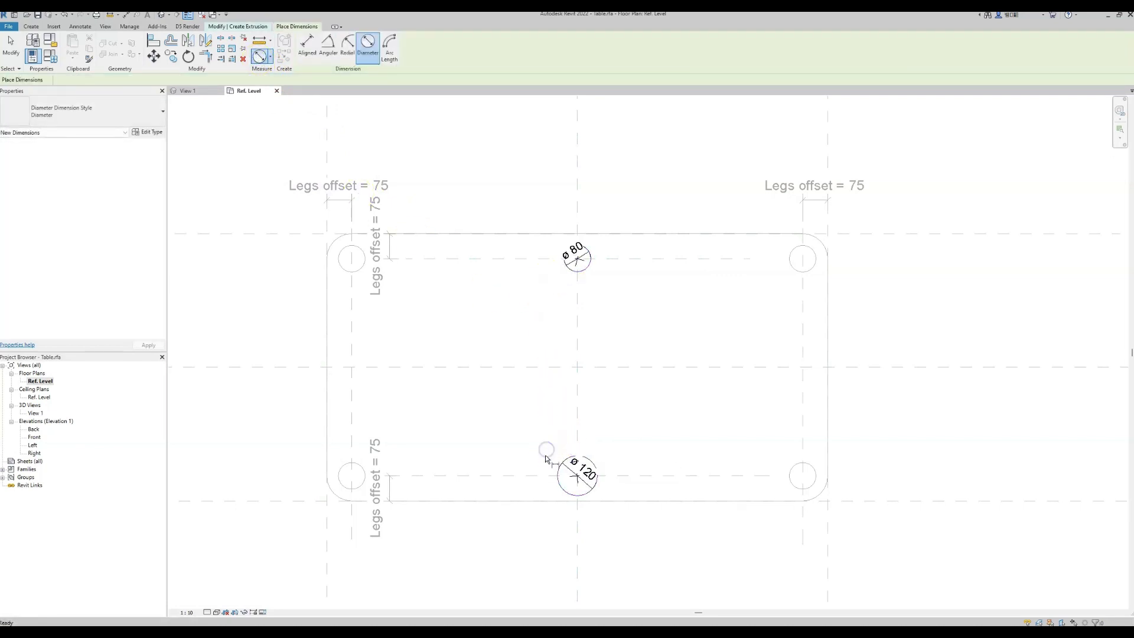
key(Escape)
Label both circle diameter dimensions with the Legs Diameter parameter and finish the extrusion sketch
click(573, 470)
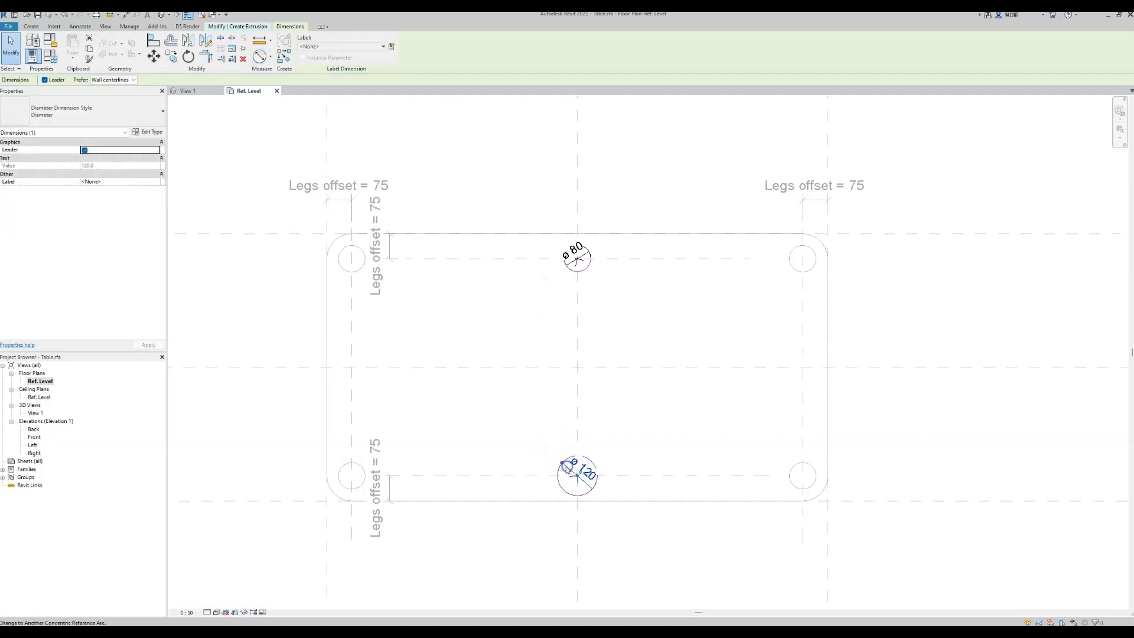
ctrl+click(568, 263)
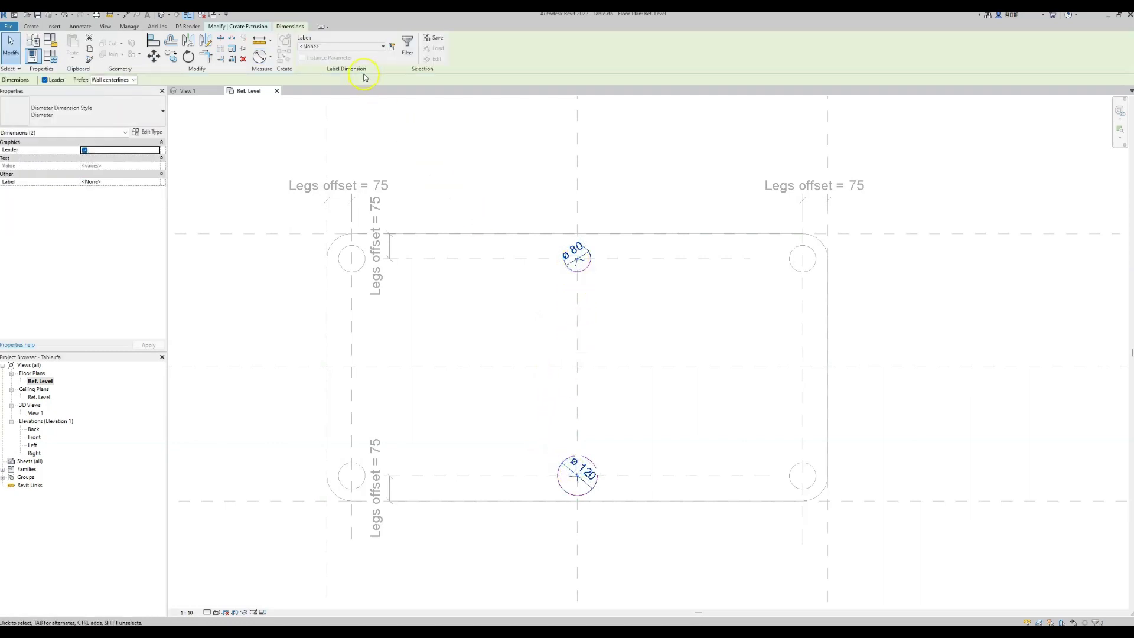
click(353, 47)
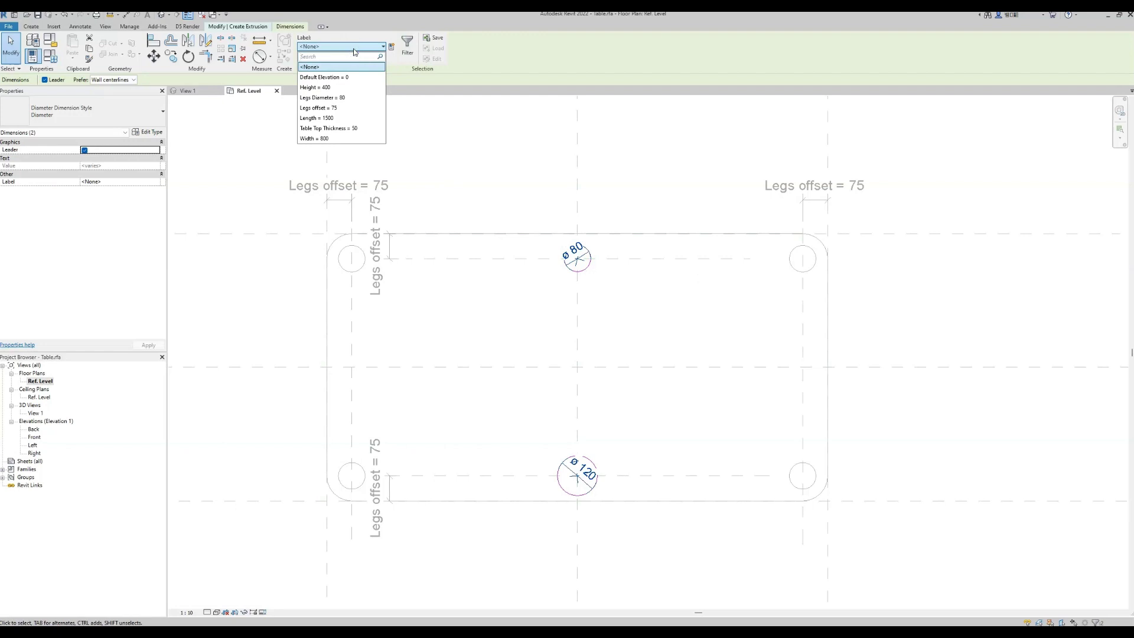
click(352, 101)
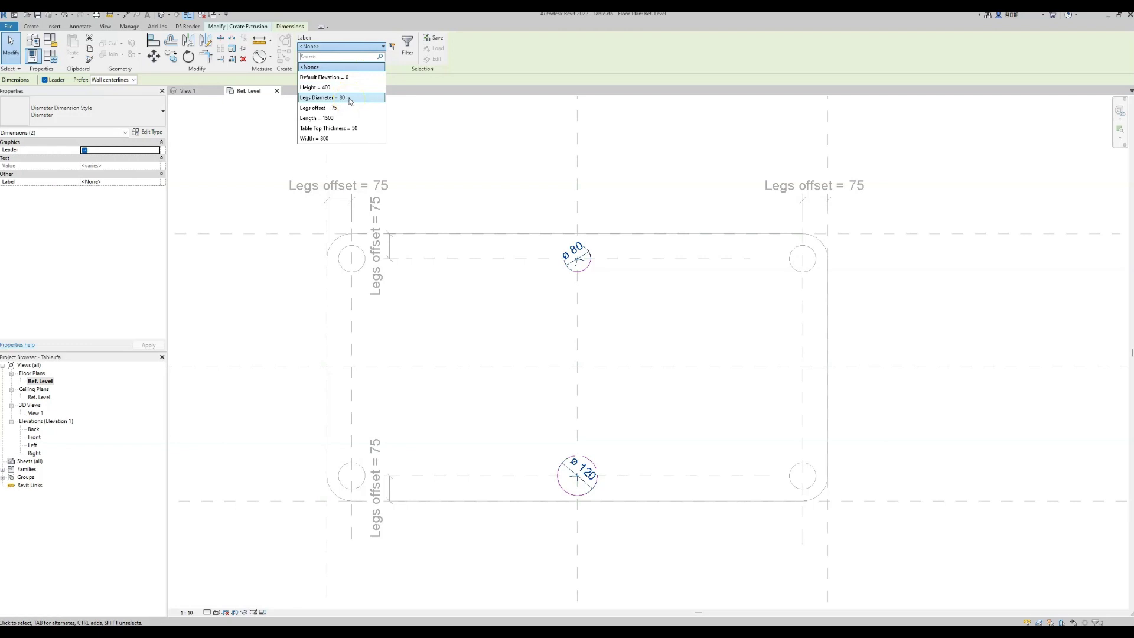
click(351, 101)
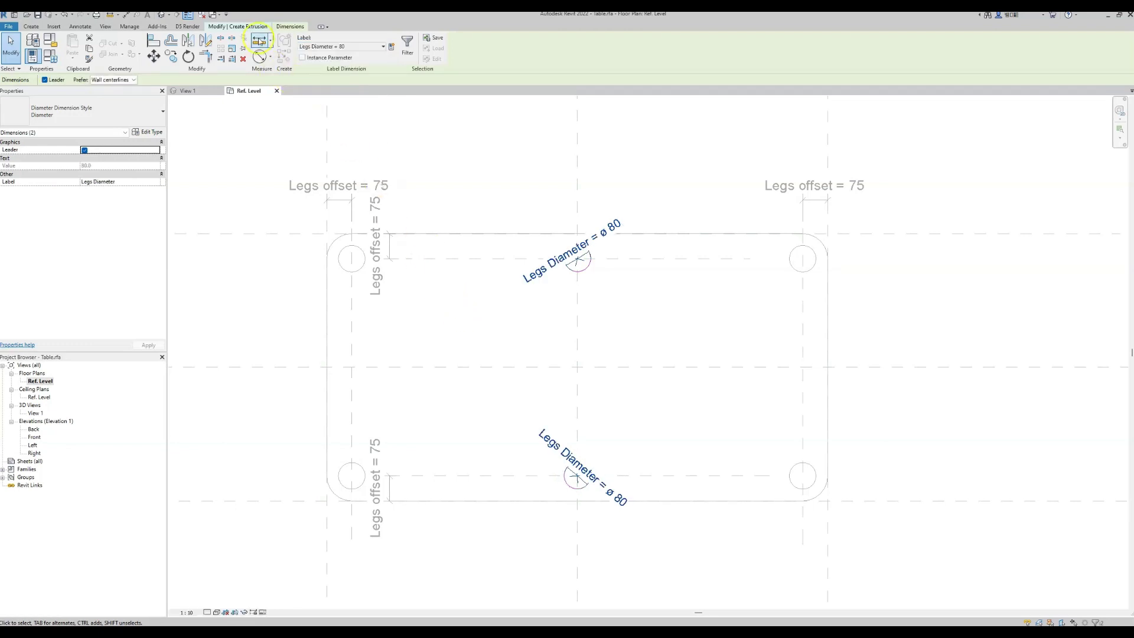
click(304, 57)
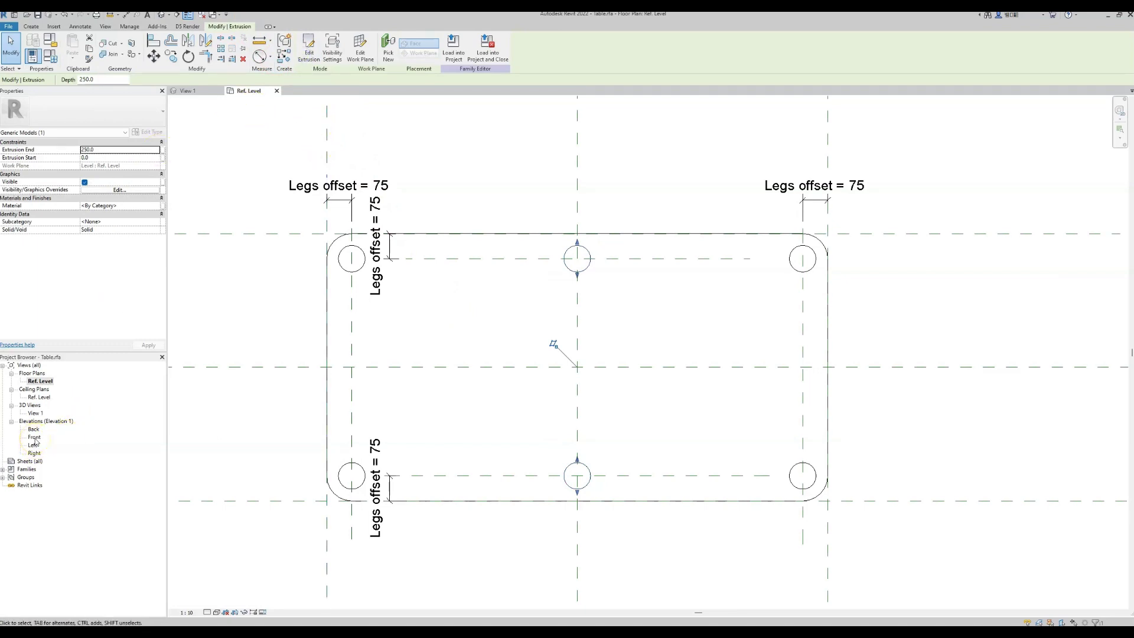
In the Front elevation, move the middle legs extrusion up off the Ref. Level line
double_click(34, 438)
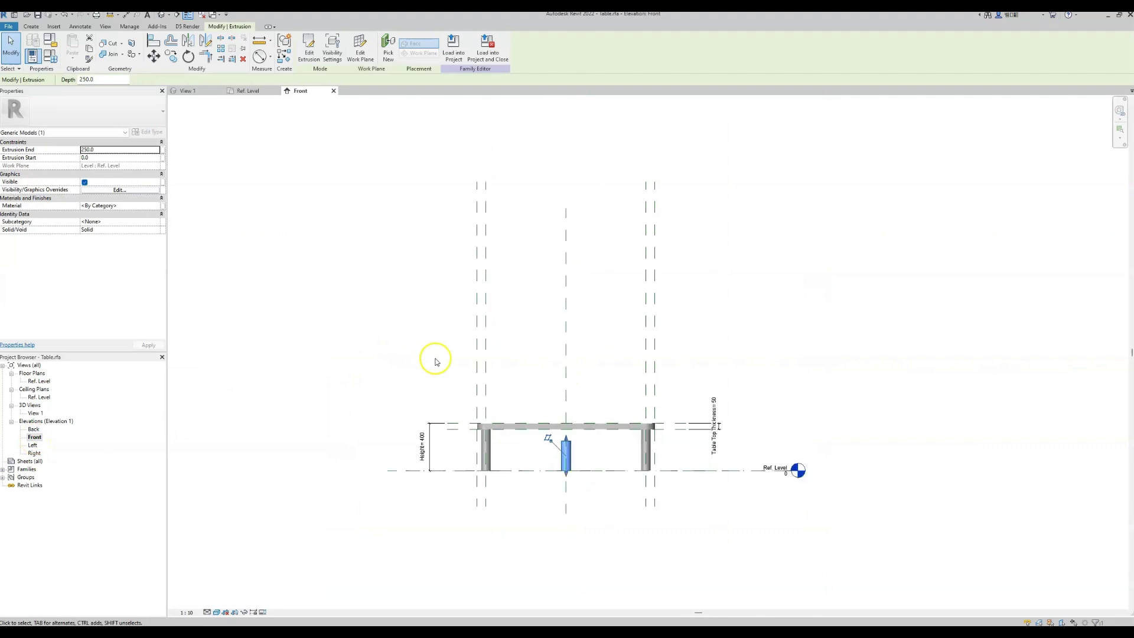
scroll(577, 496, up, 3)
drag(559, 437, 556, 415)
click(506, 400)
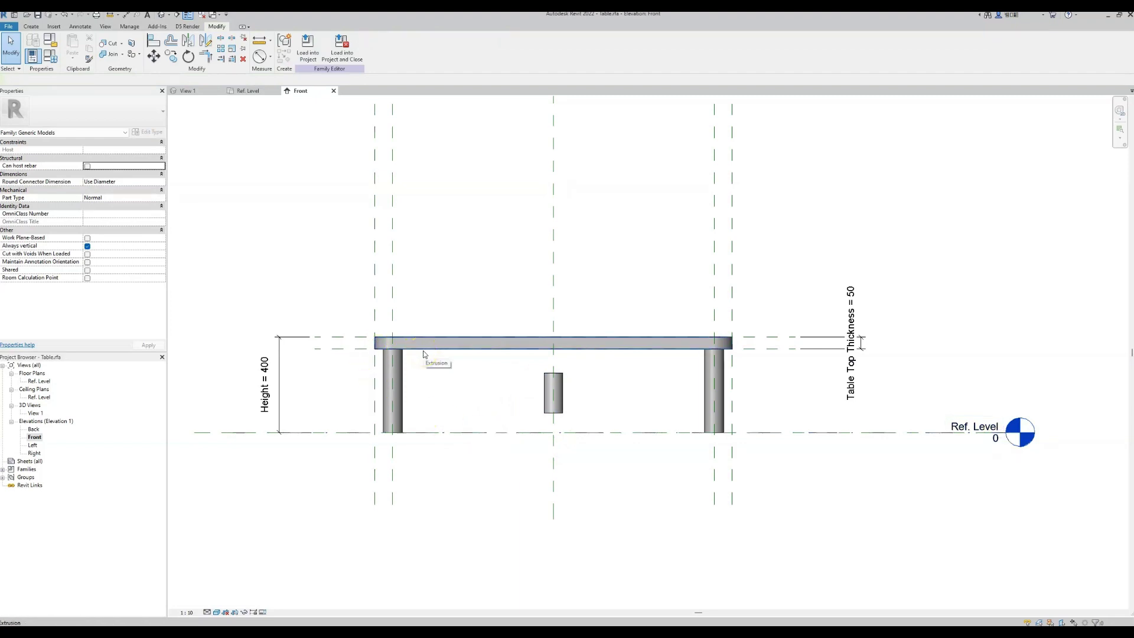
Align and lock the middle legs' top to the tabletop's underside reference plane and their bottom to the Ref. Level
click(155, 42)
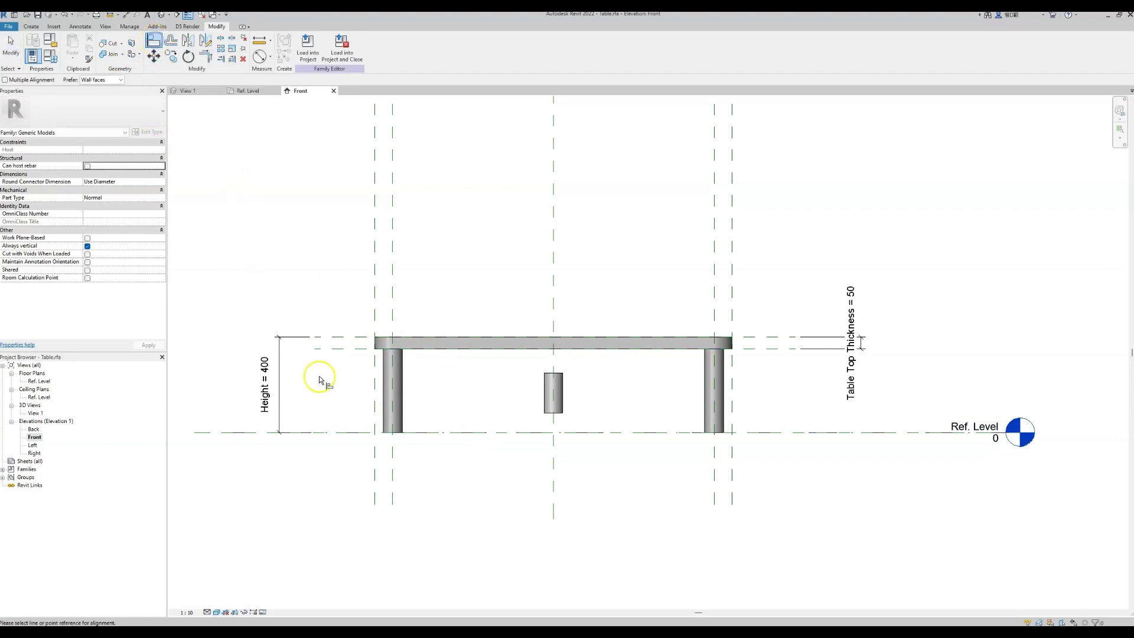
click(338, 349)
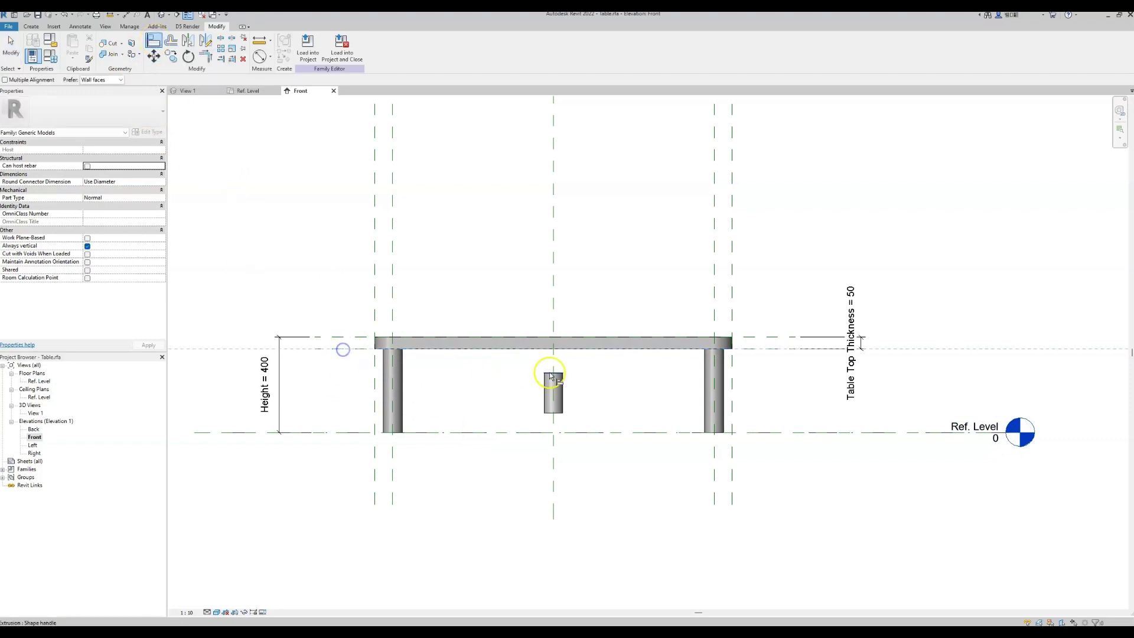
click(554, 374)
click(570, 333)
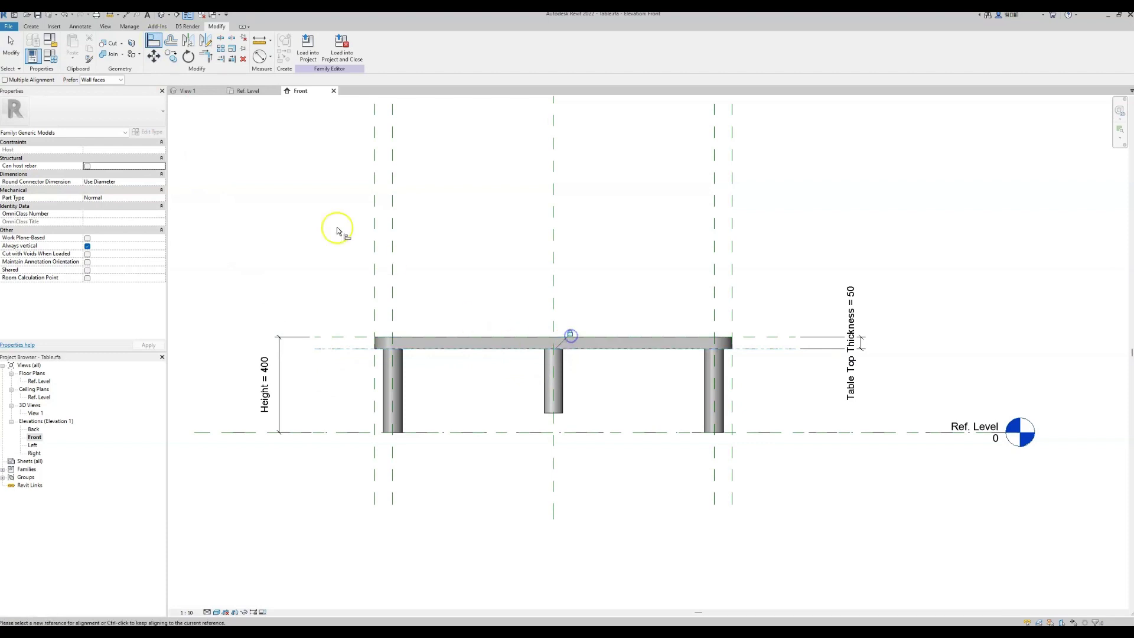
click(424, 434)
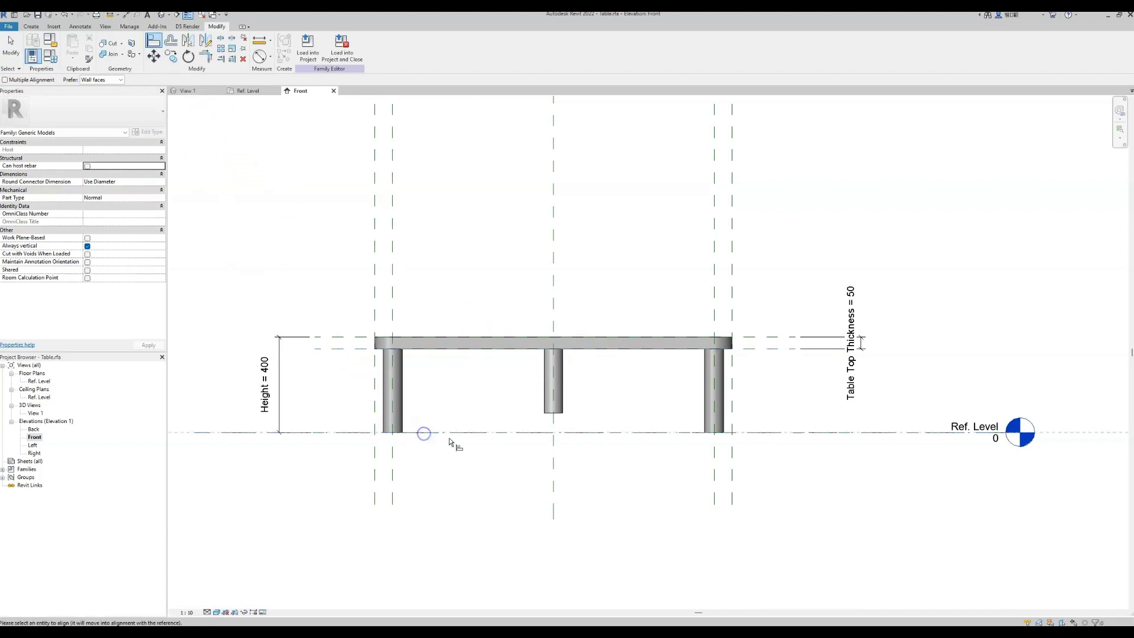
click(547, 416)
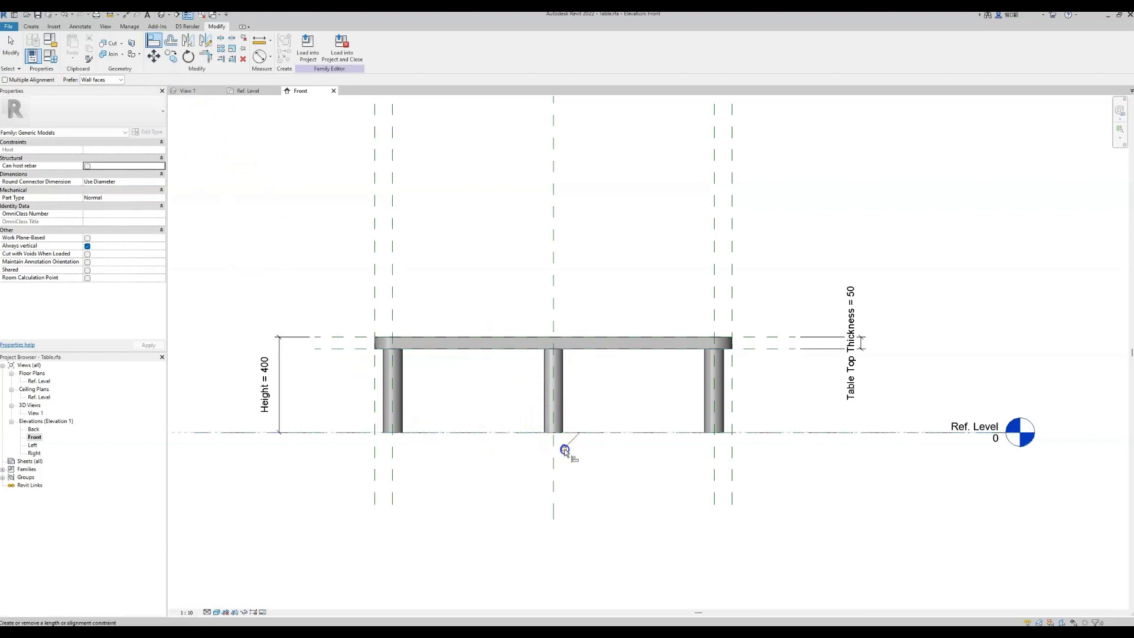
In the 3D view, associate the middle legs' Material with the Legs Material family parameter
click(200, 92)
shift+middle_drag(375, 304, 410, 405)
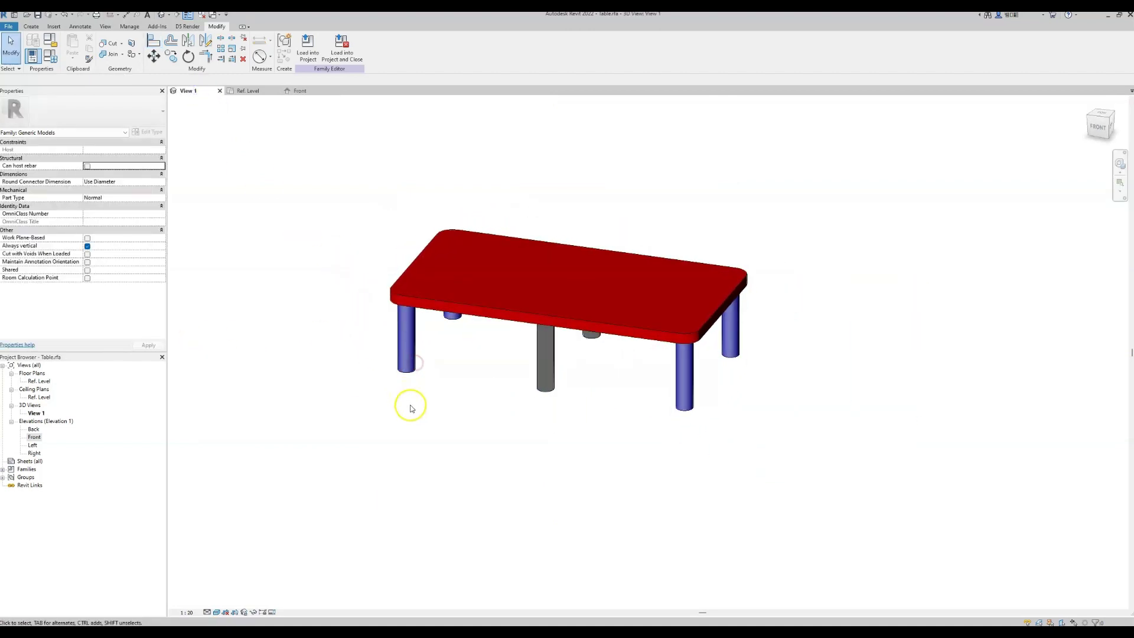
click(543, 387)
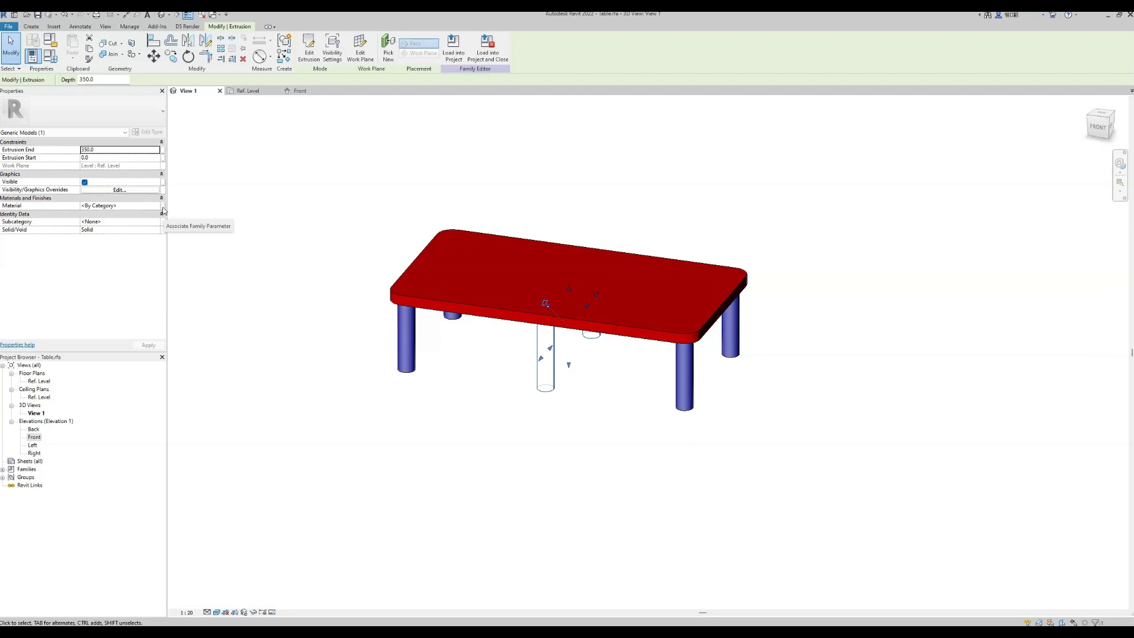
click(163, 211)
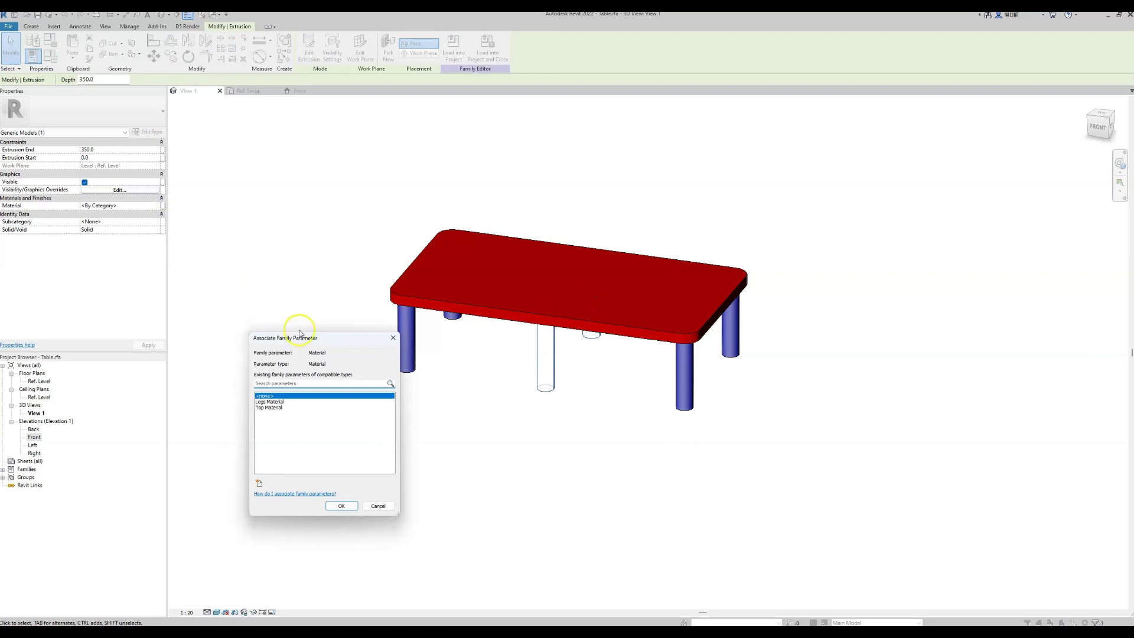
drag(325, 342, 298, 337)
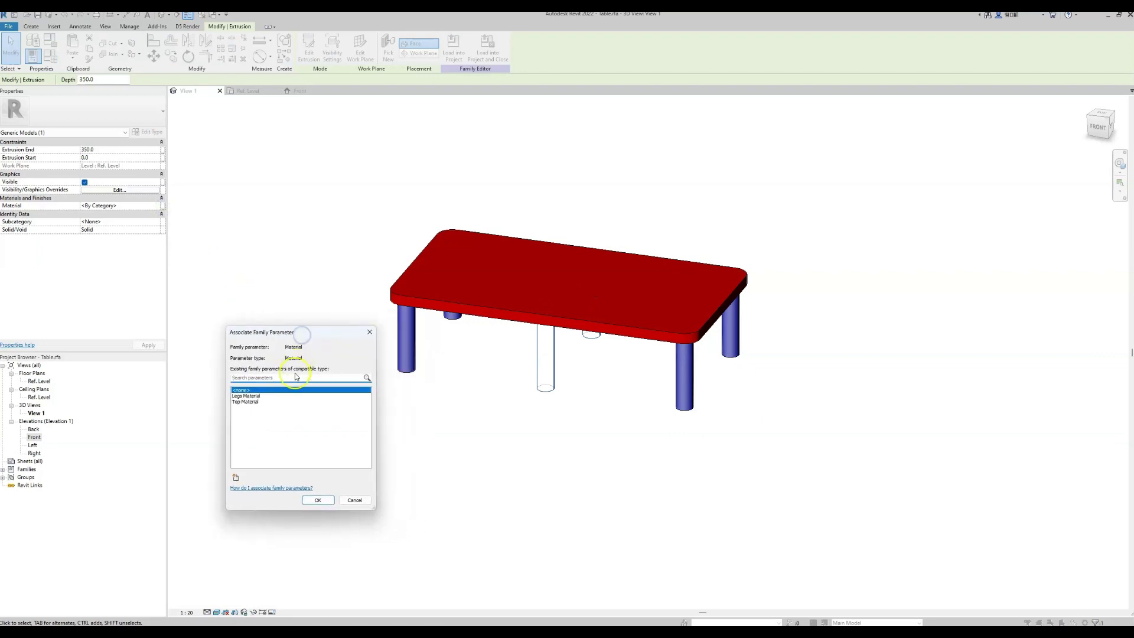
click(251, 396)
click(318, 500)
click(374, 468)
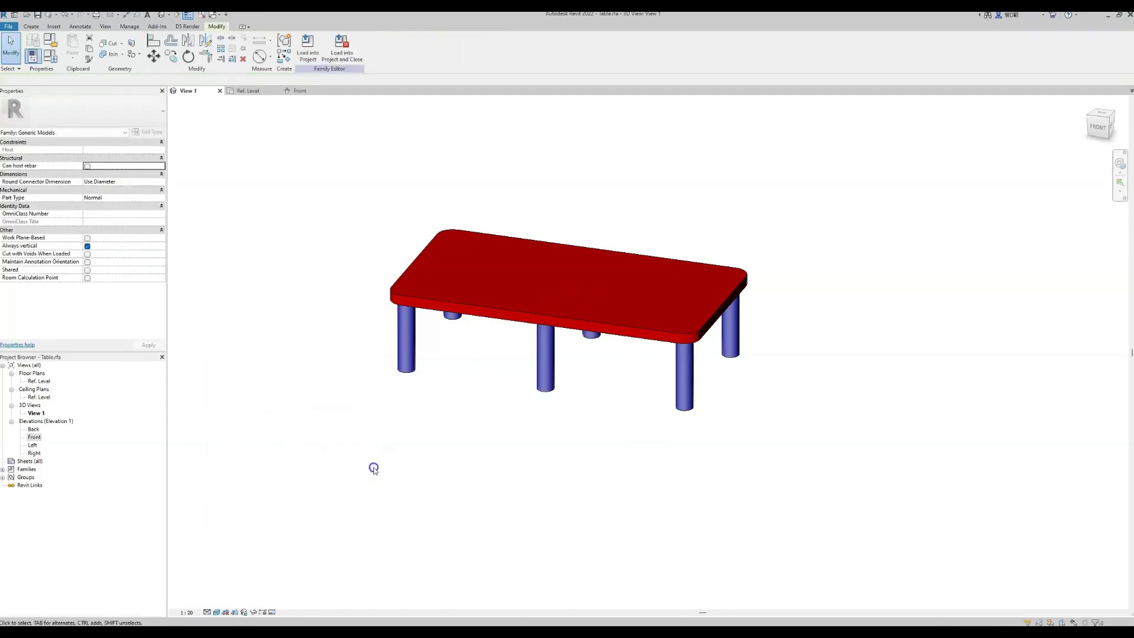
shift+middle_drag(436, 397, 386, 417)
shift+middle_drag(387, 415, 385, 458)
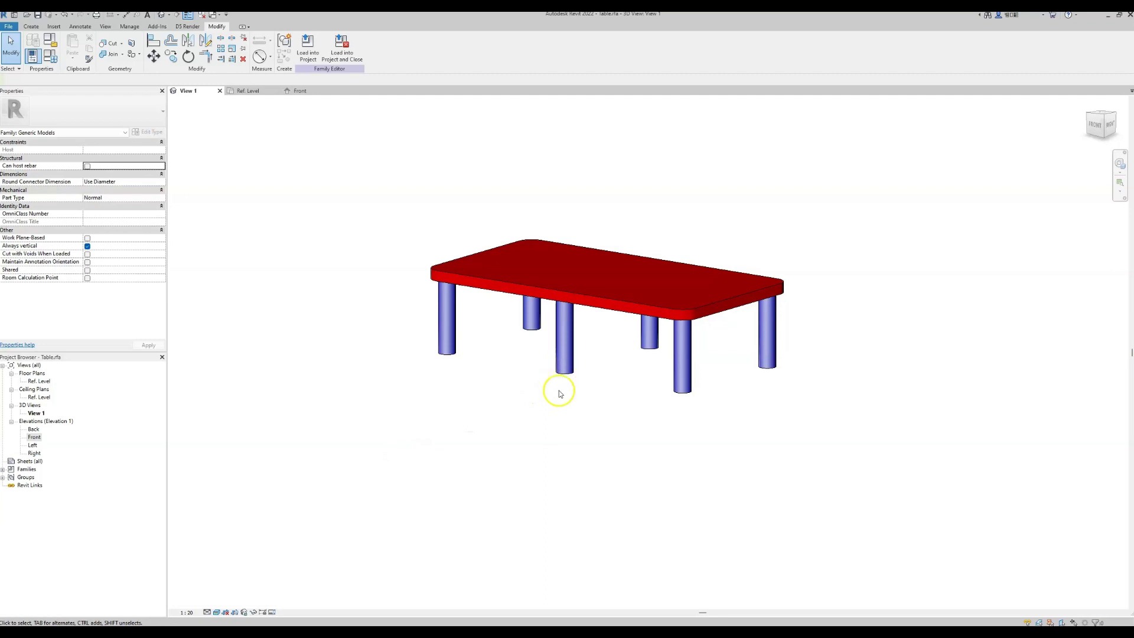
click(565, 372)
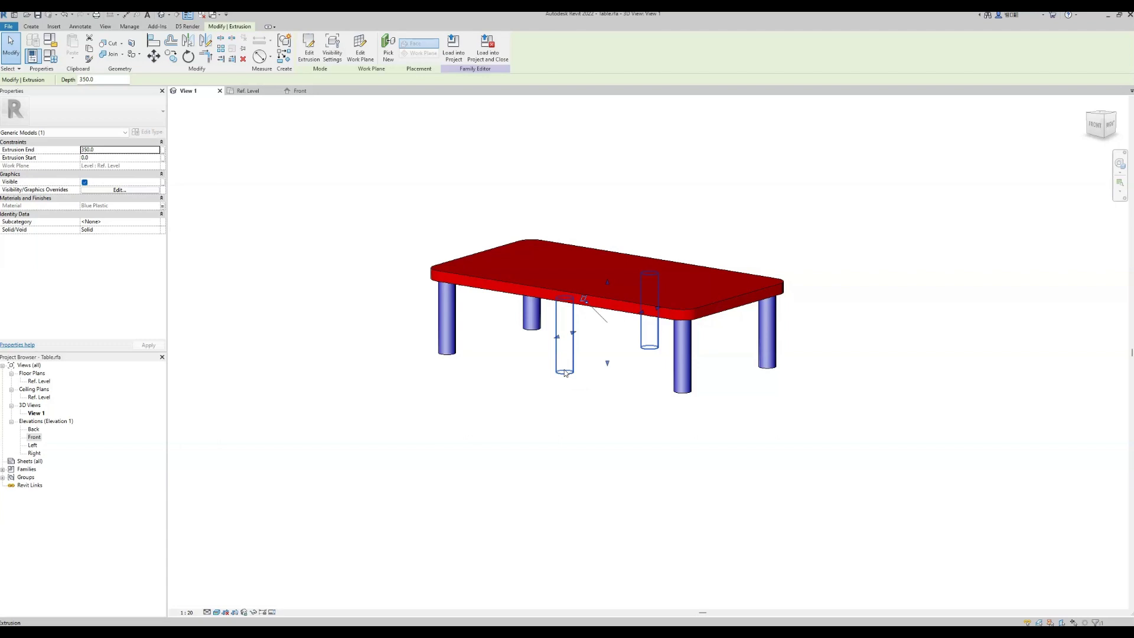
click(501, 420)
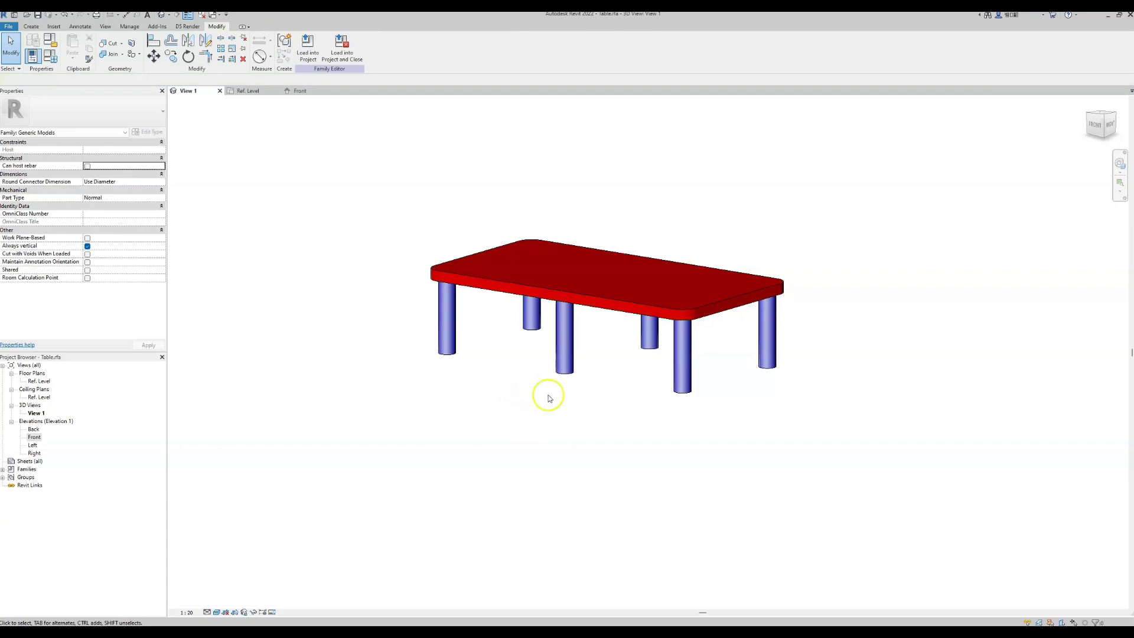
Turn on Preview Visibility in the 3D view, keeping the middle legs extrusion set to Visible
click(567, 364)
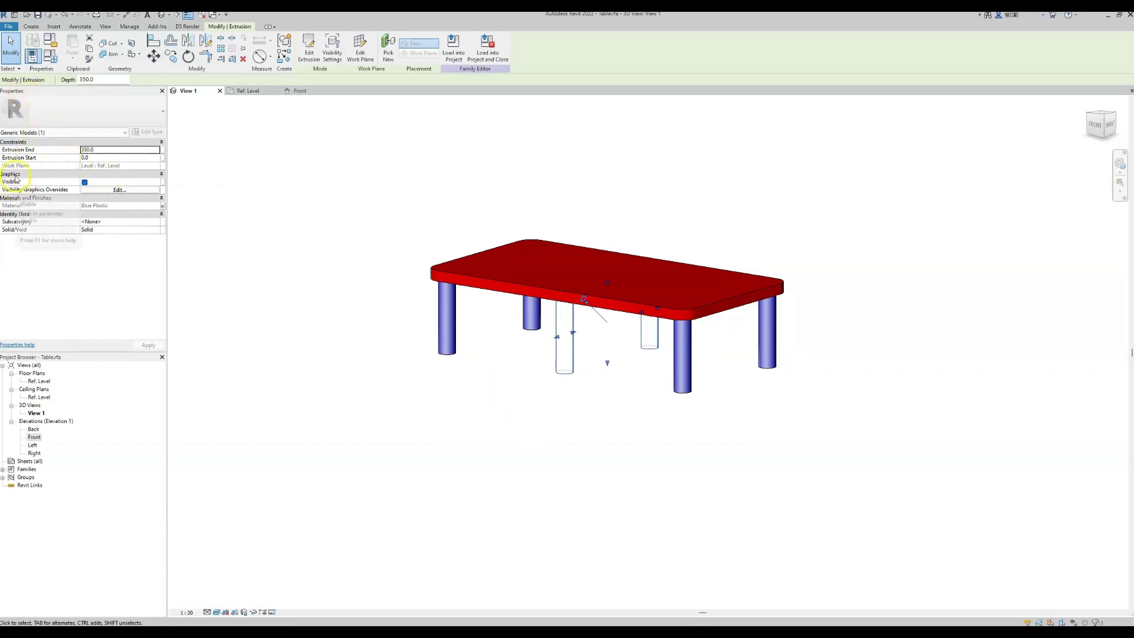
click(85, 184)
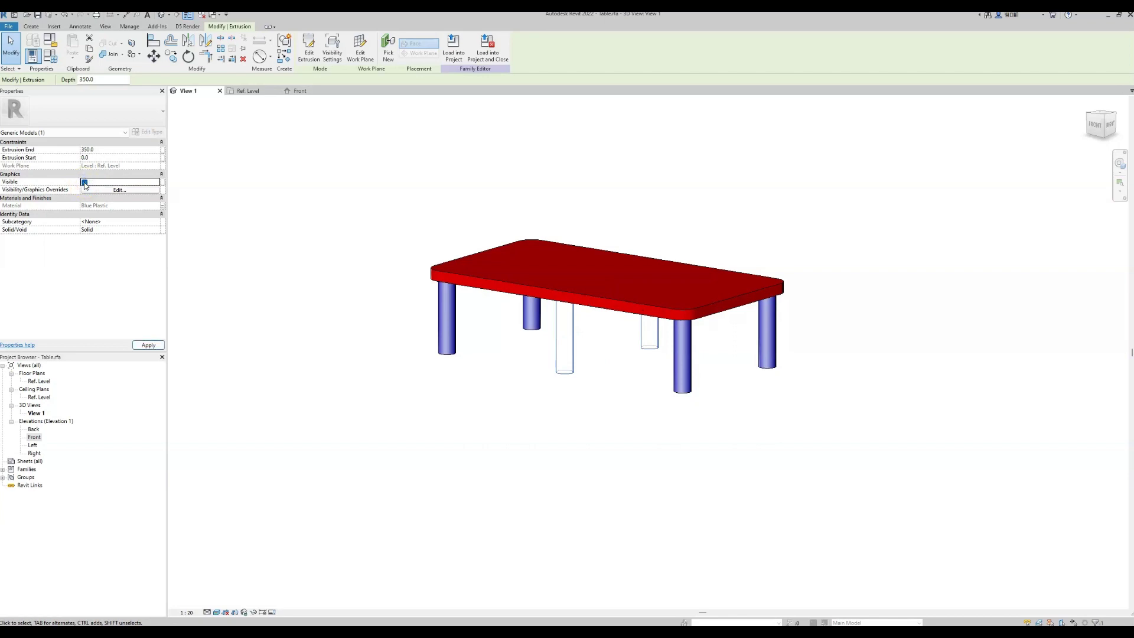
click(273, 614)
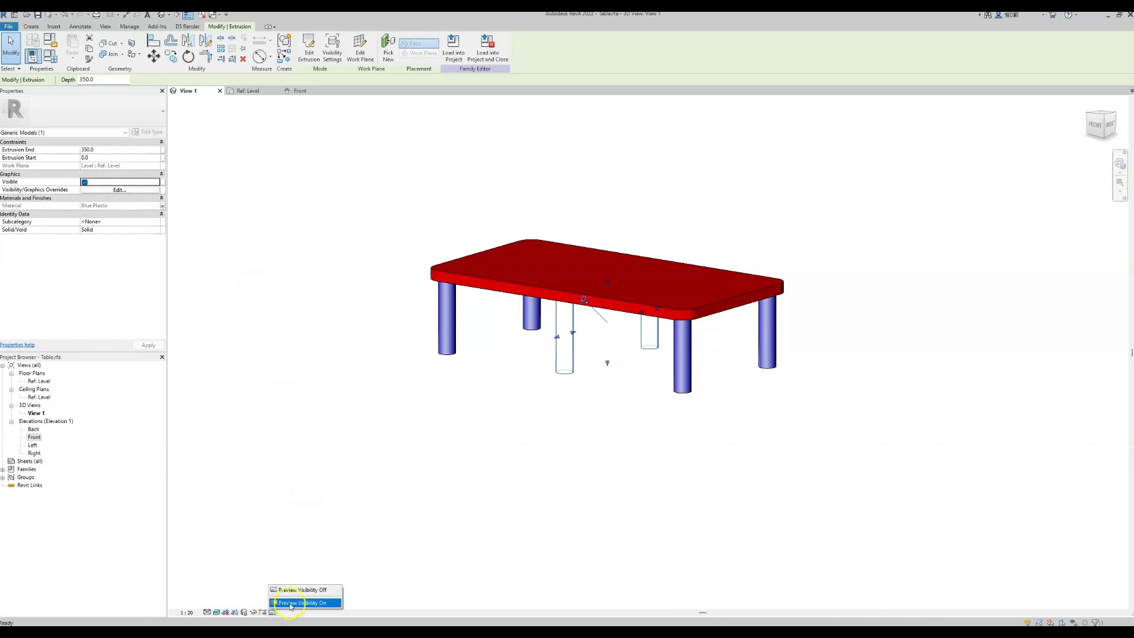
click(292, 604)
click(294, 603)
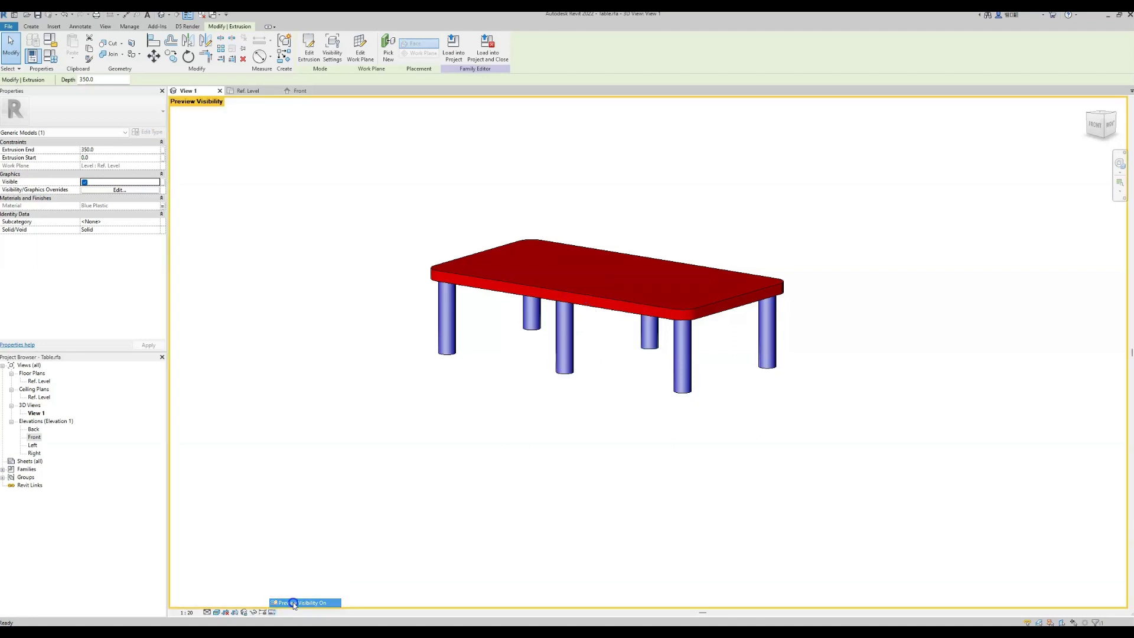
Switch the middle legs' Visible property off and back on to test it in the visibility preview
click(566, 361)
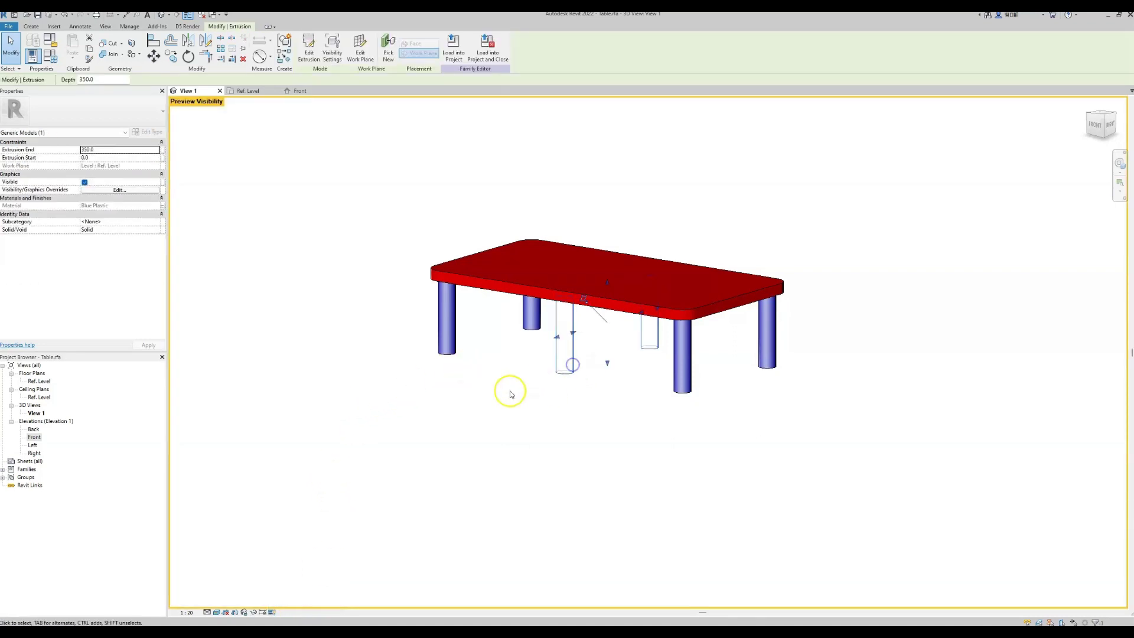
click(84, 182)
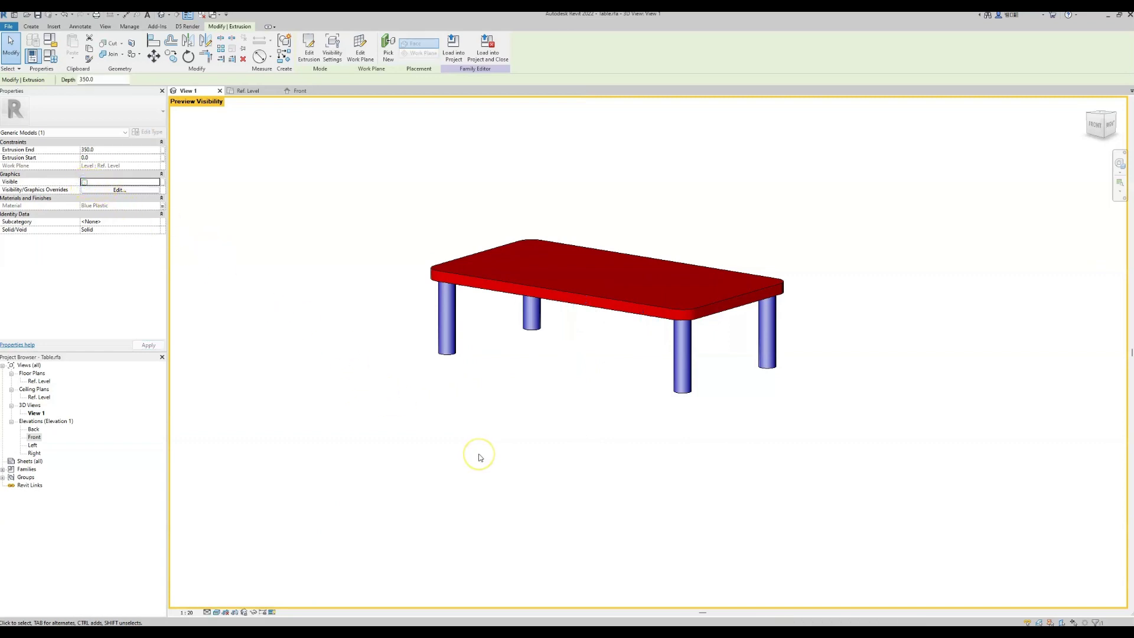
click(84, 182)
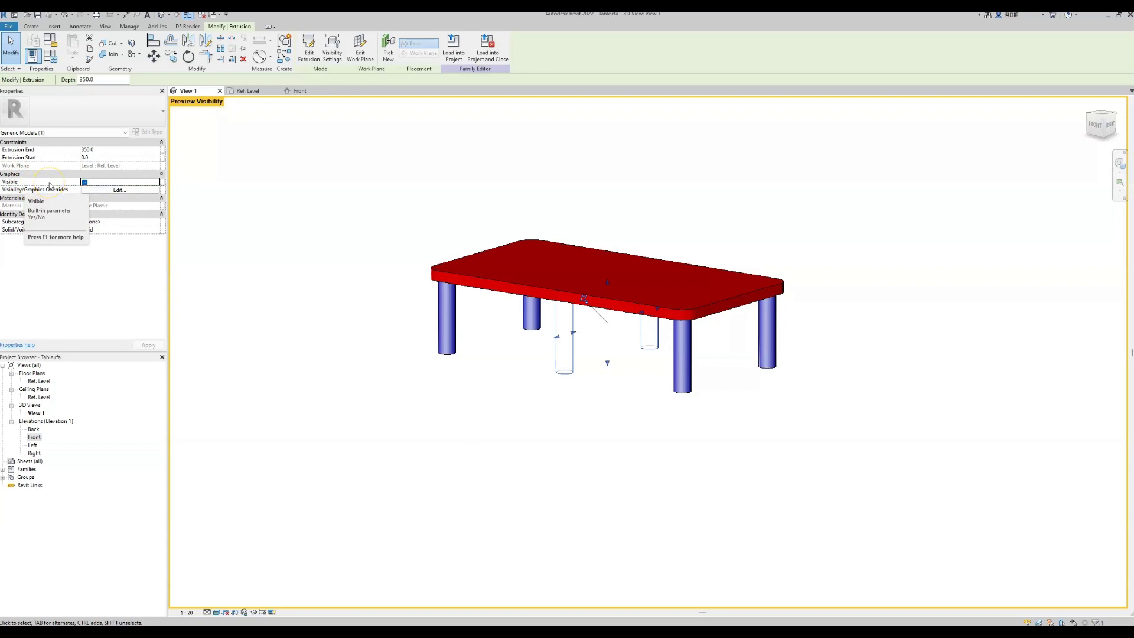
Associate the middle legs' Visible property with a new type-based family parameter named Middle Legs Support
click(163, 185)
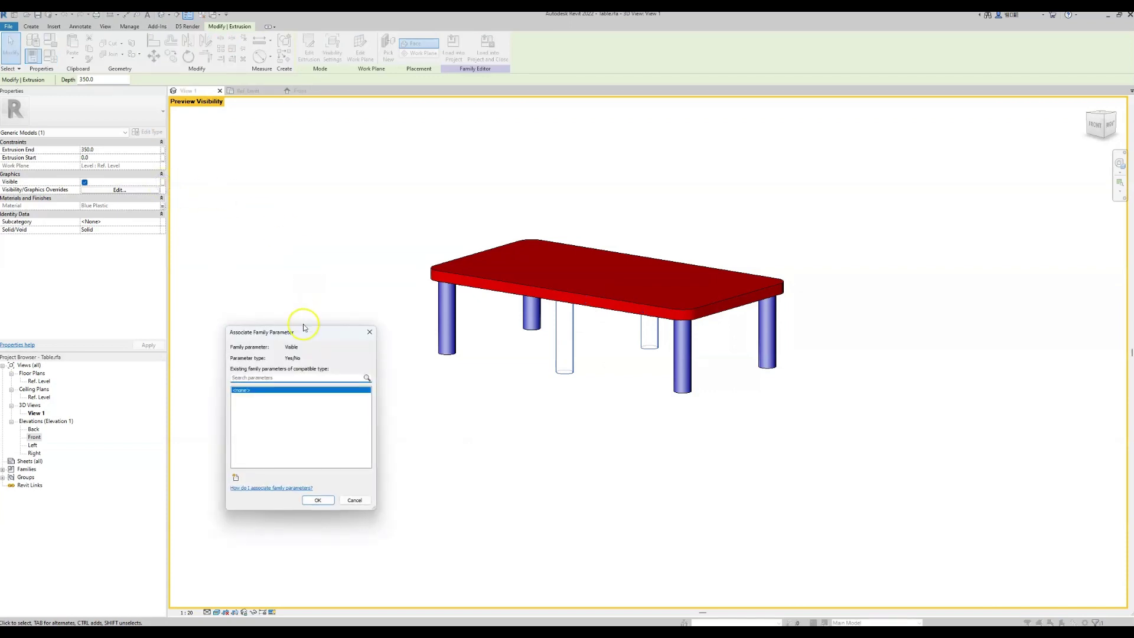
drag(306, 338, 322, 317)
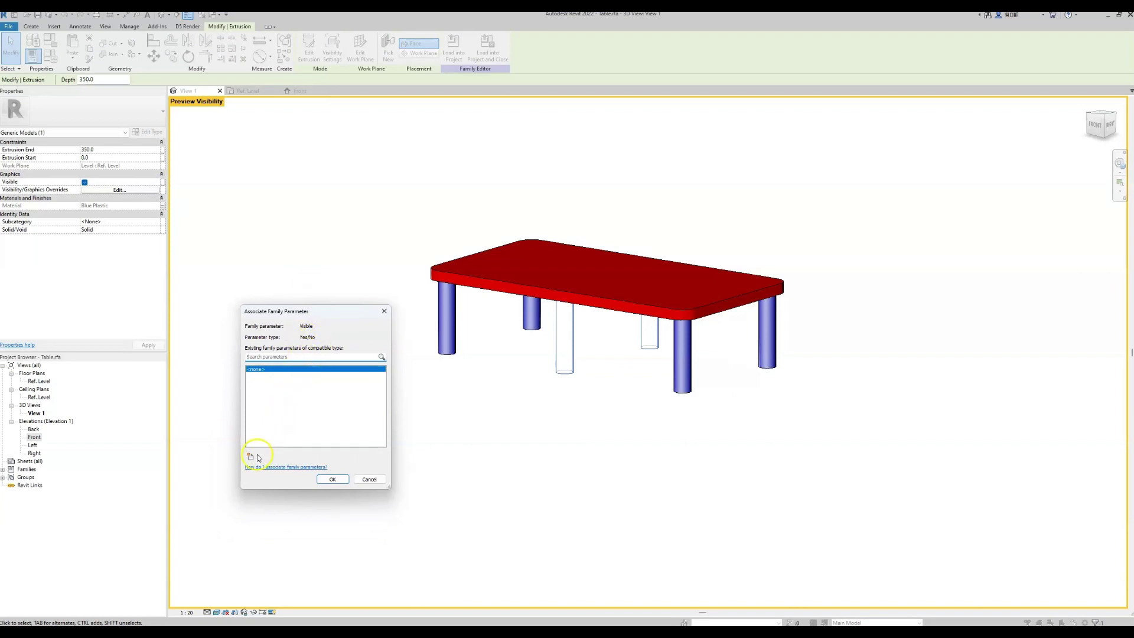
click(251, 457)
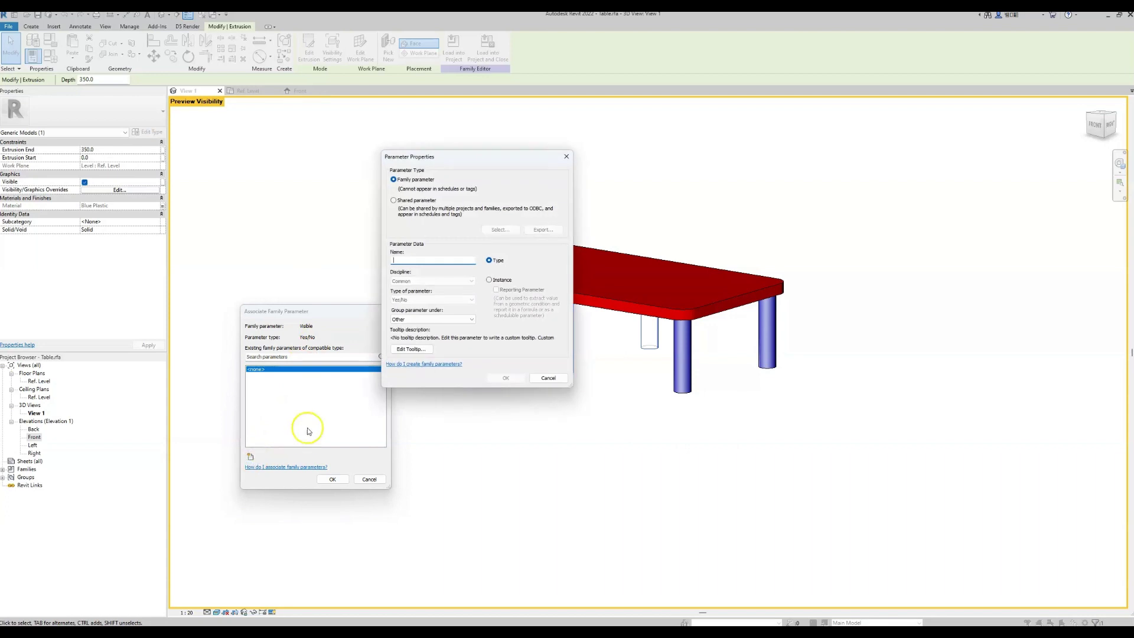
text(Middle Legs Support)
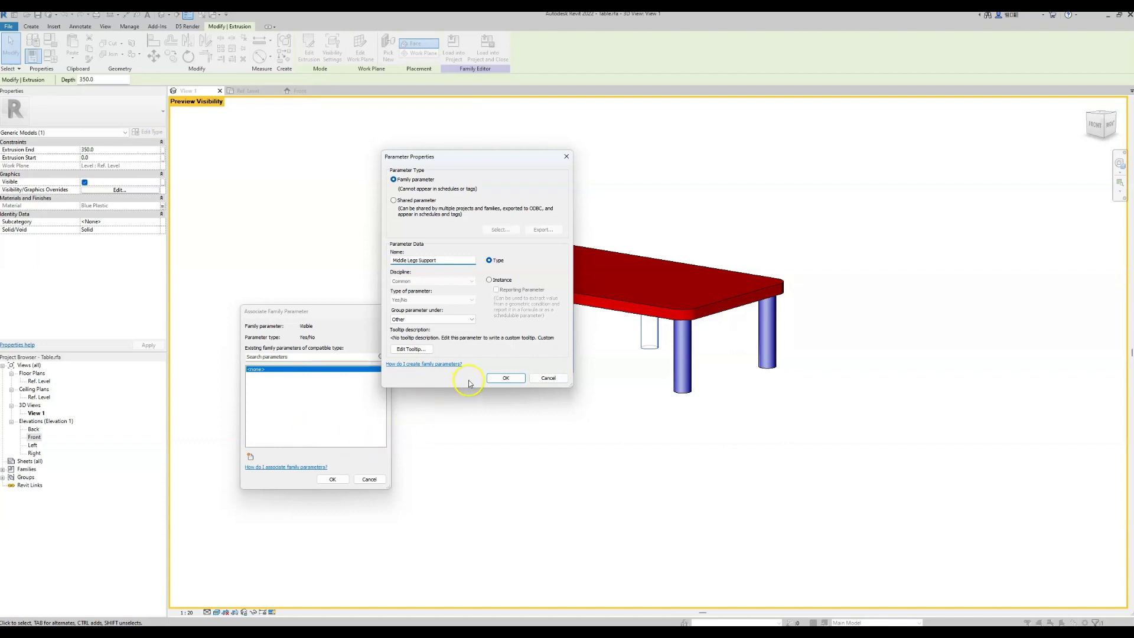
click(499, 379)
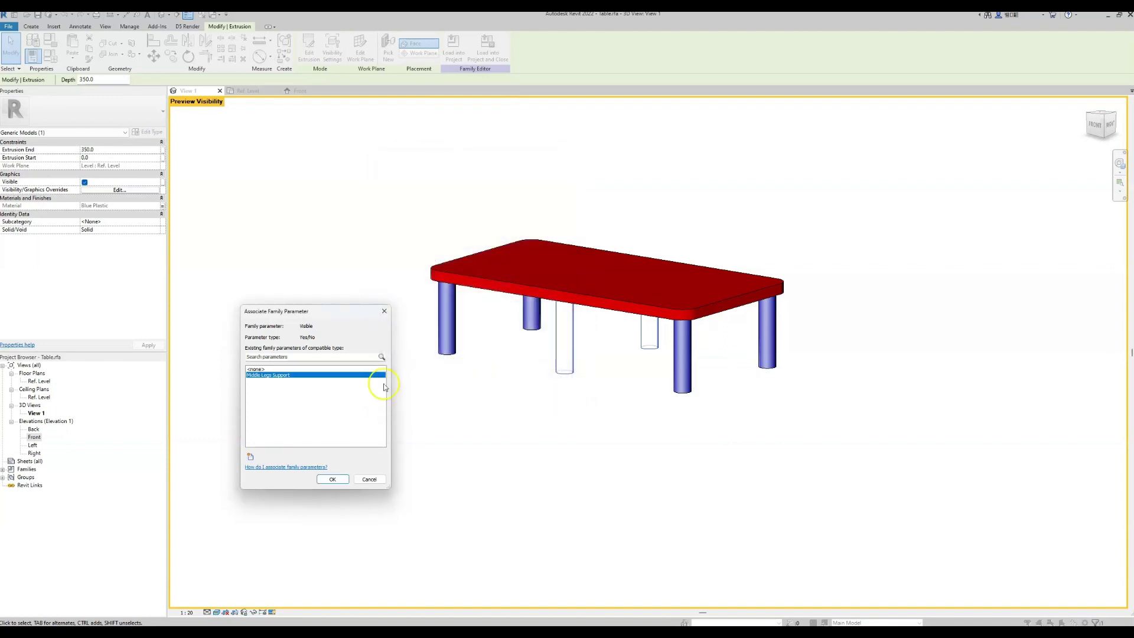
click(257, 376)
click(264, 382)
click(332, 481)
click(331, 480)
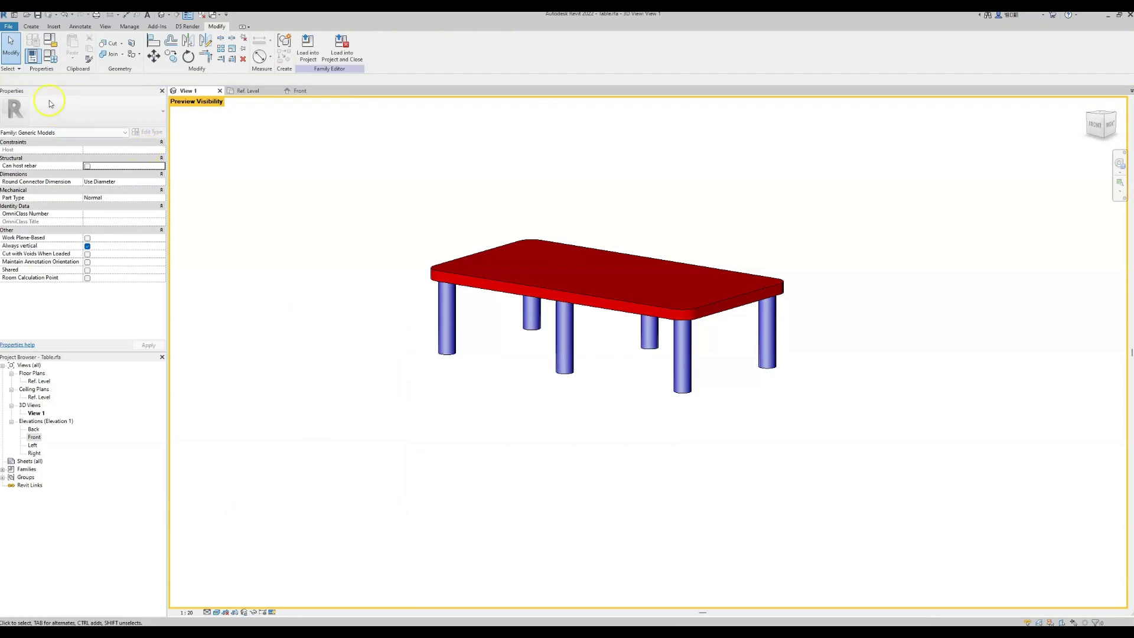
In Family Types, switch Middle Legs Support off and back on, applying each change to test the parameter
click(50, 56)
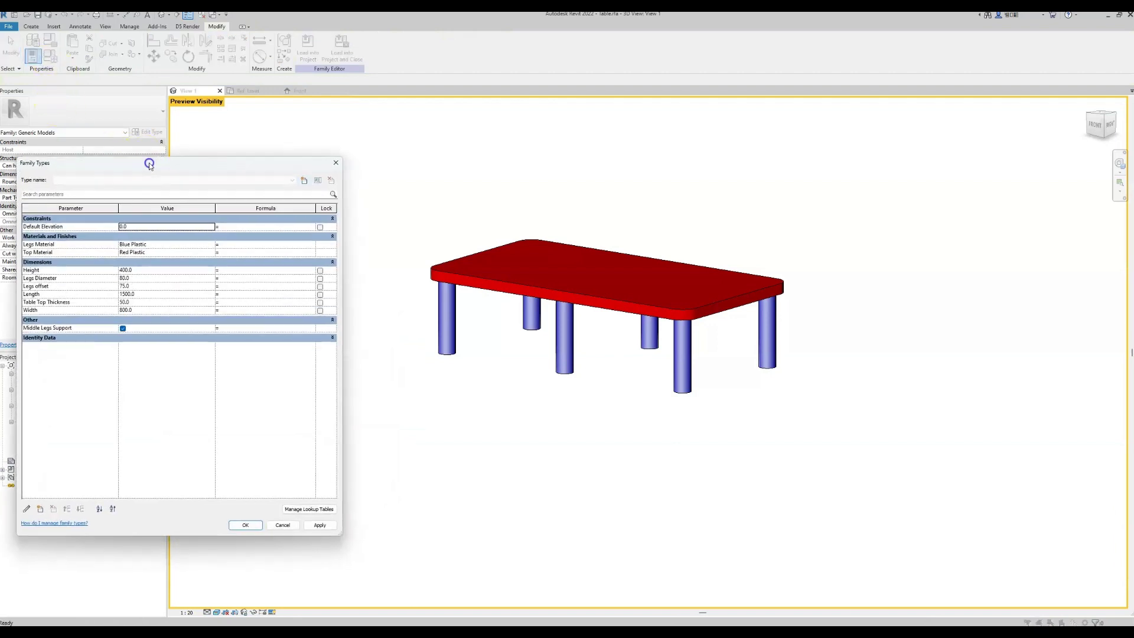
mouse_move(31, 332)
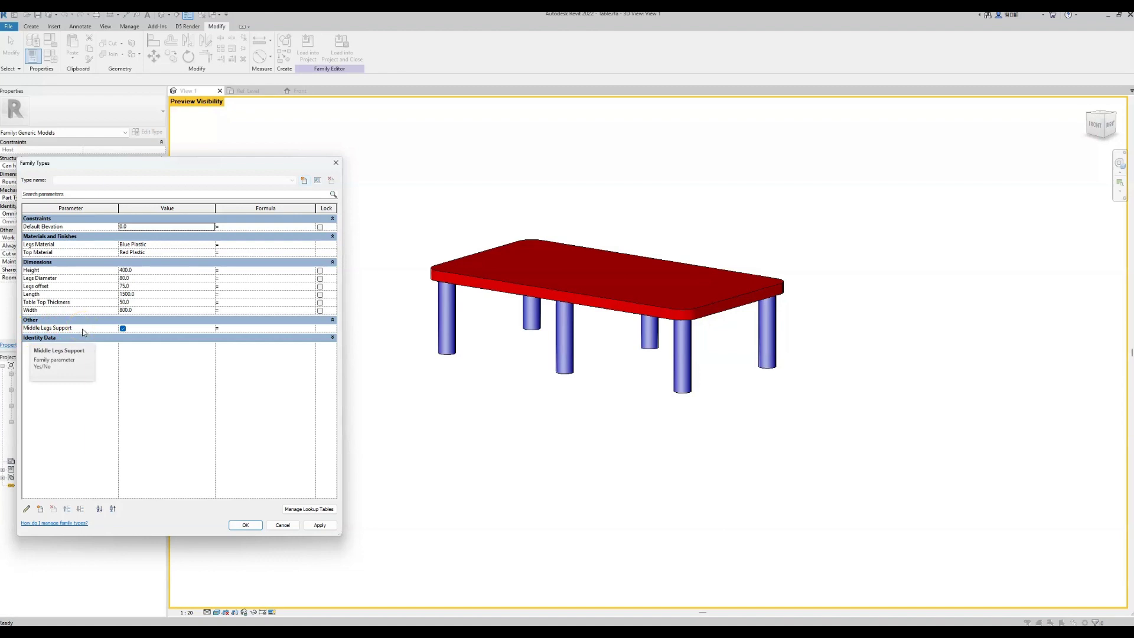
click(123, 330)
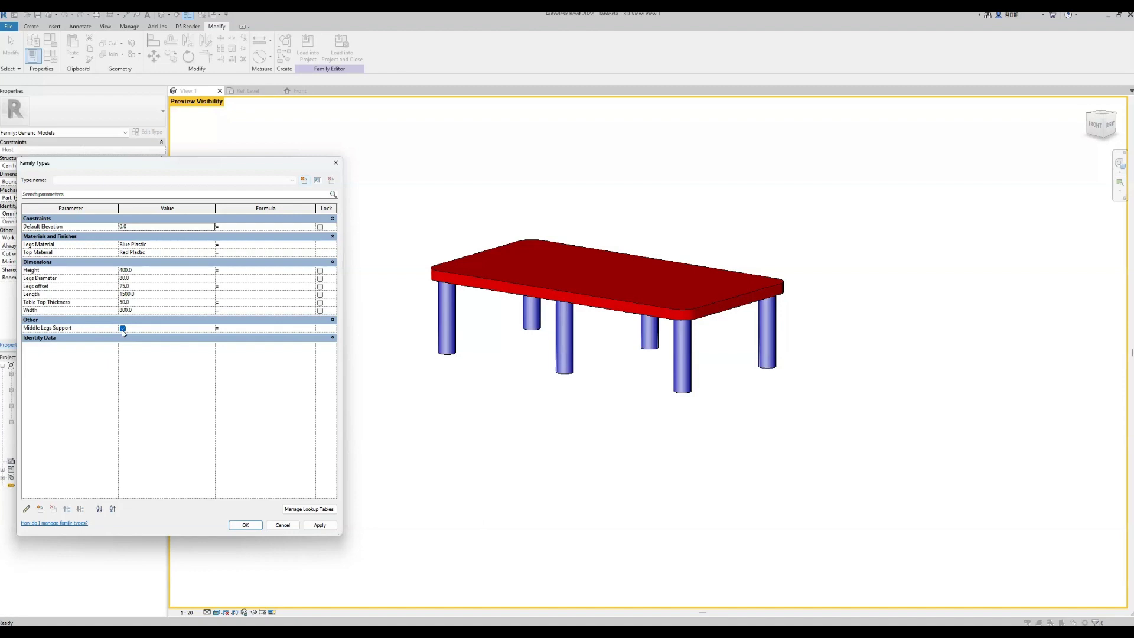
click(123, 329)
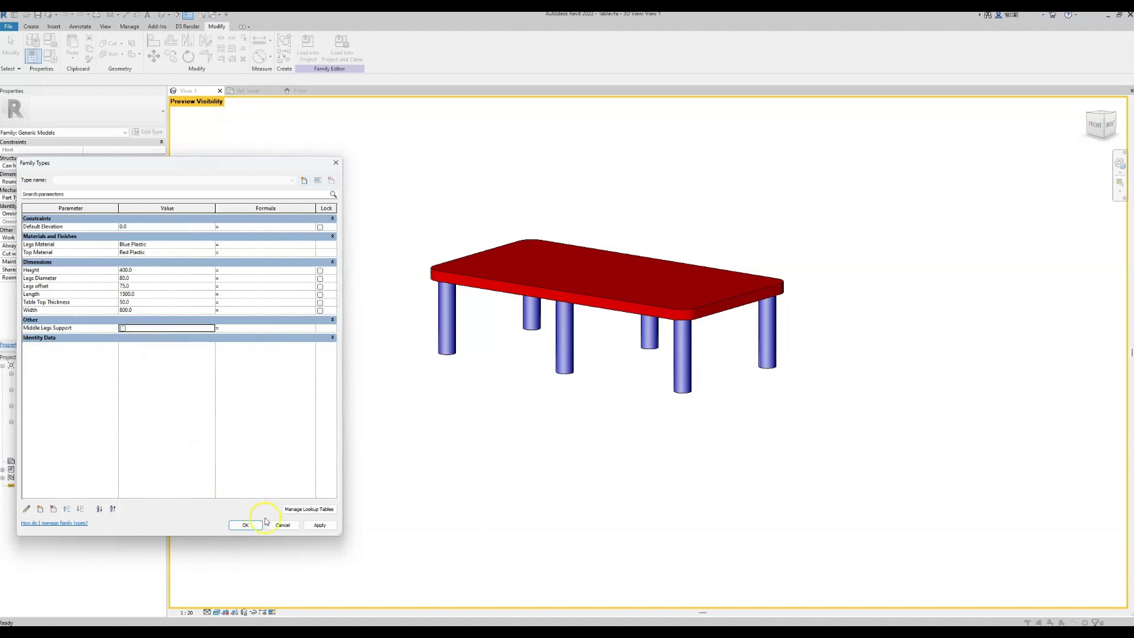
click(320, 525)
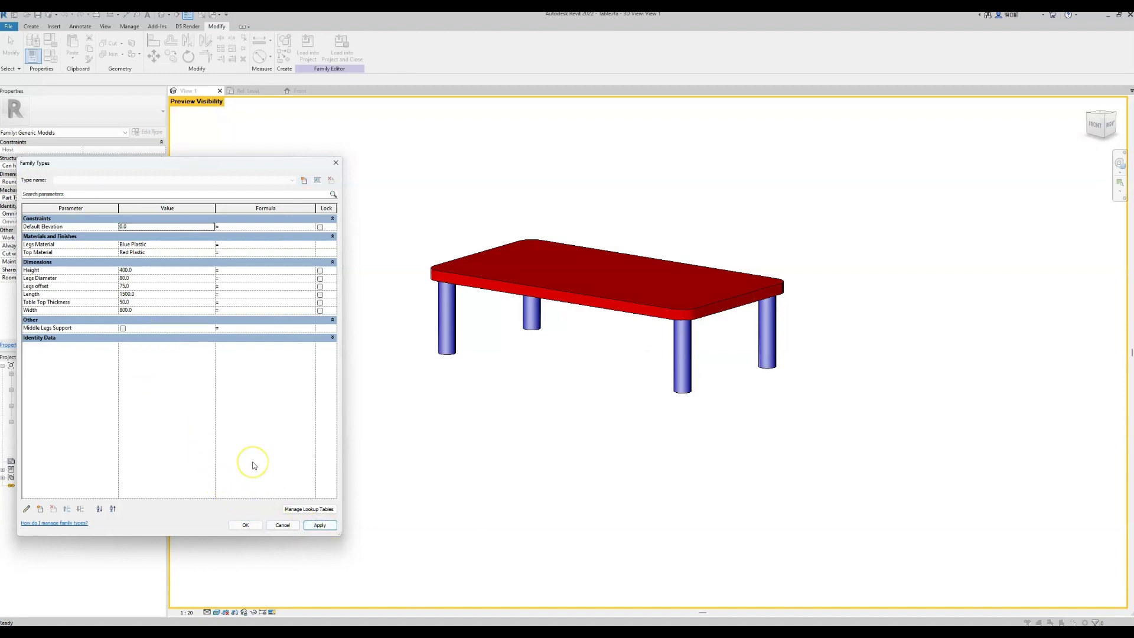
click(123, 329)
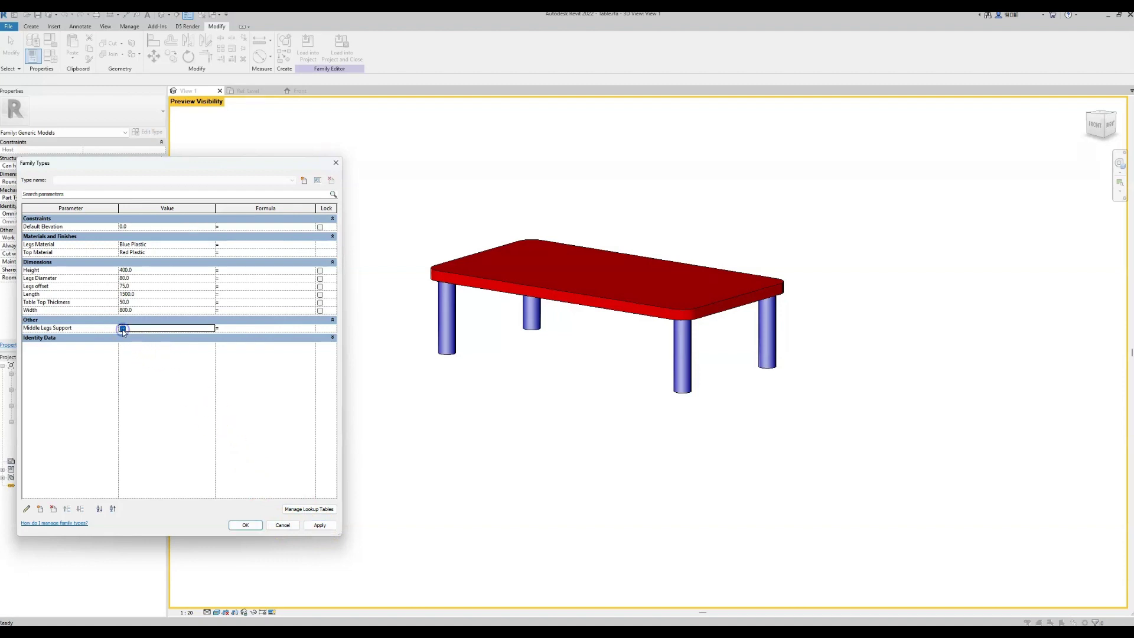
click(316, 526)
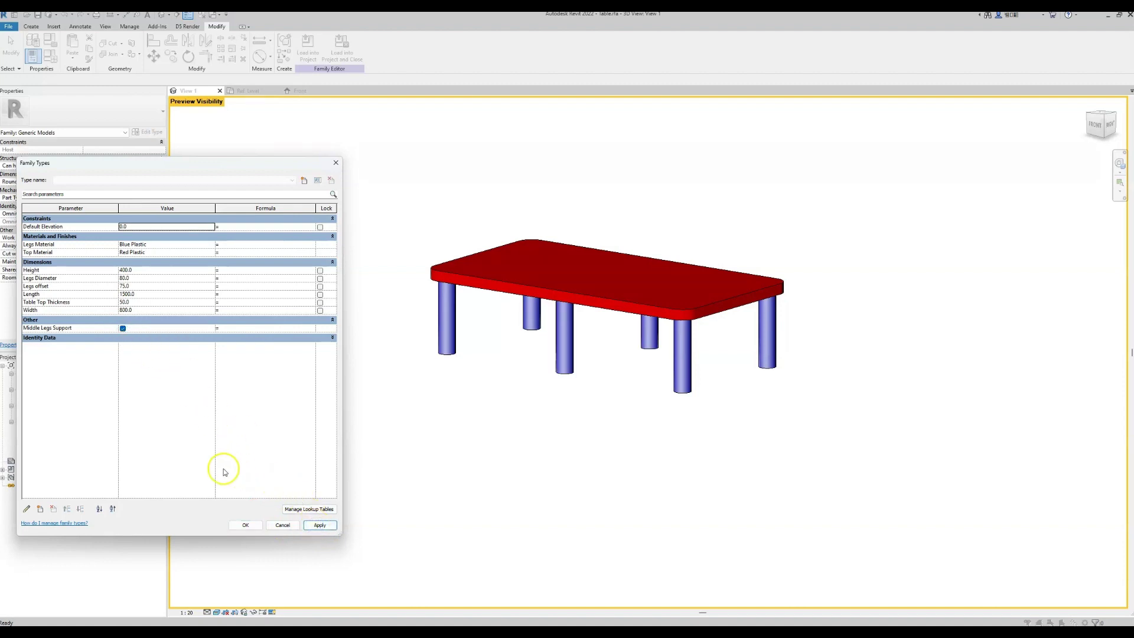
Test a short table by applying a Length of 600 and switching Middle Legs Support off
click(147, 295)
double_click(147, 294)
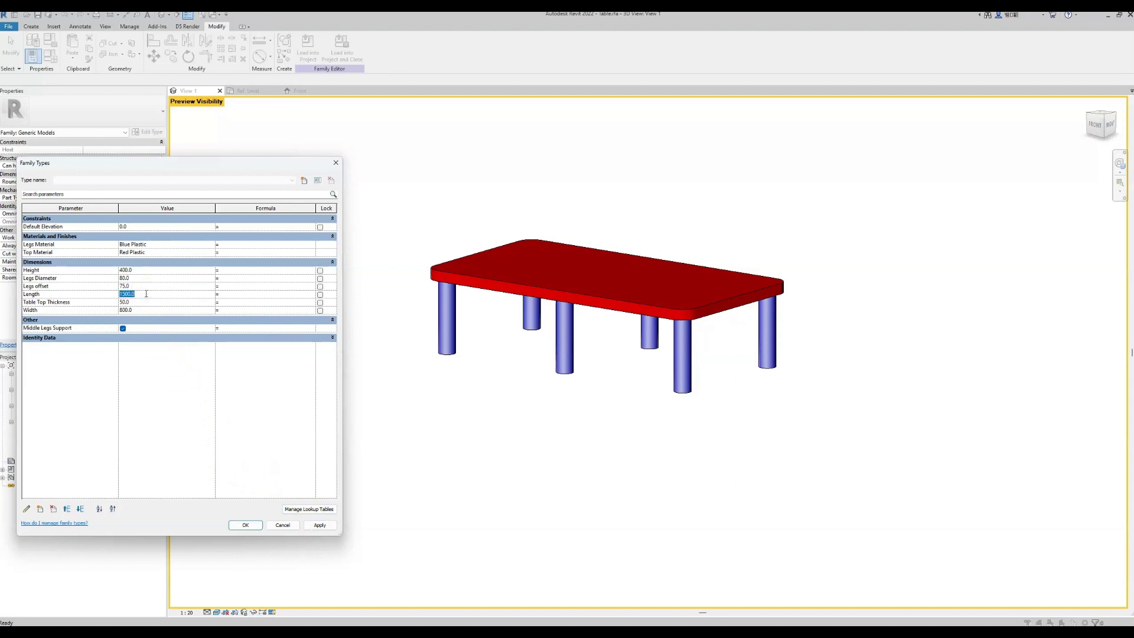
text(6000)
click(316, 526)
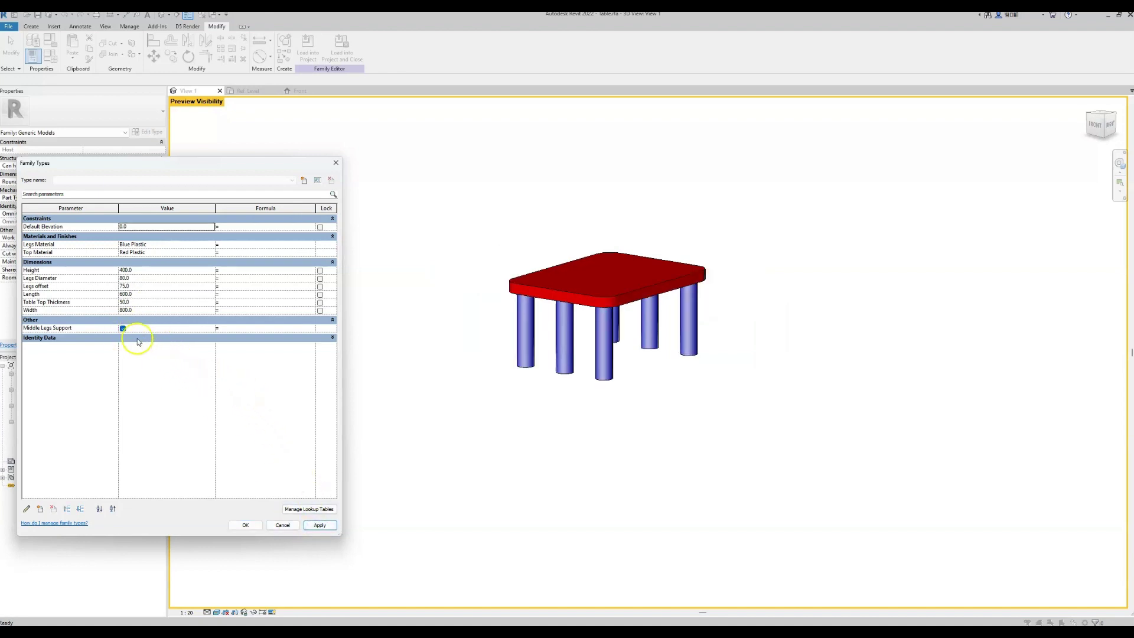
click(123, 328)
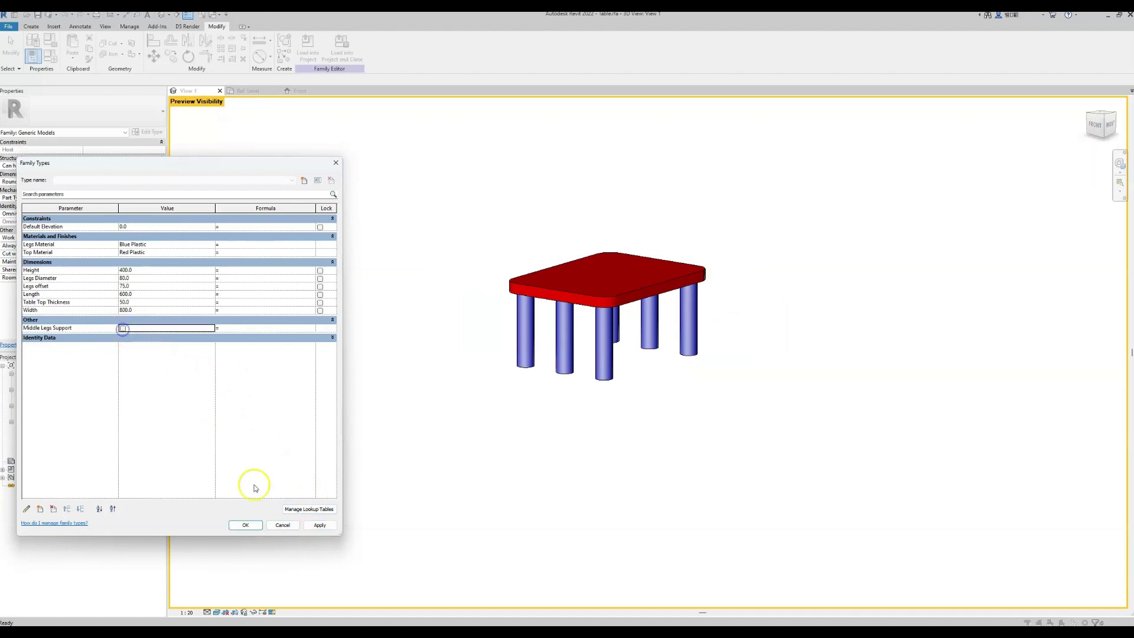
click(319, 525)
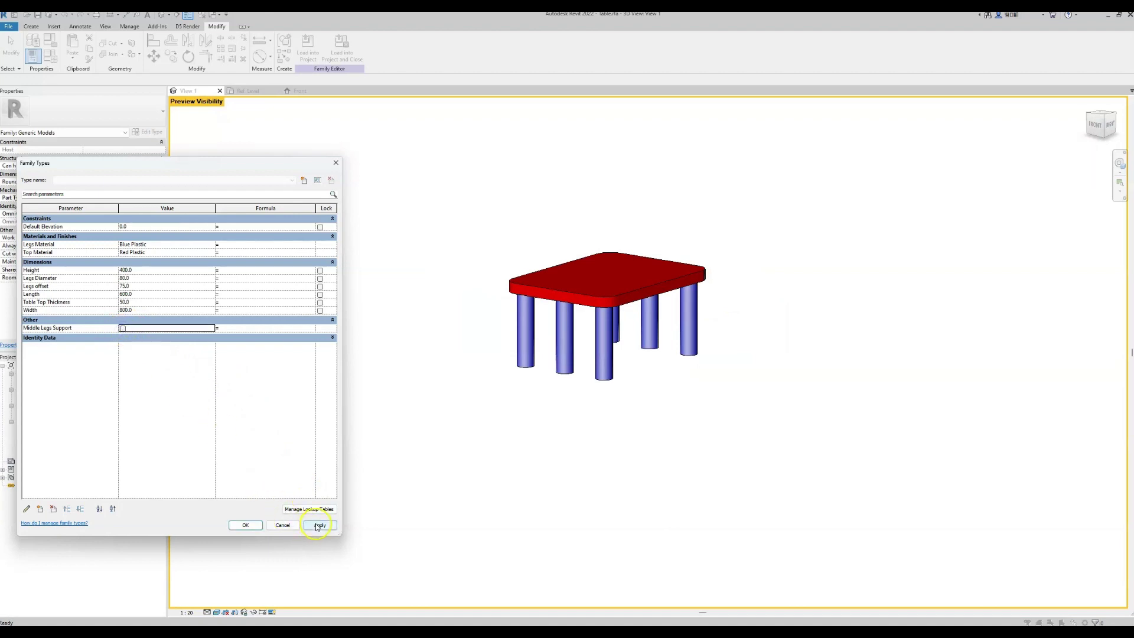
Set the table Length to 1800 with Middle Legs Support switched on, apply the changes and close Family Types
click(139, 294)
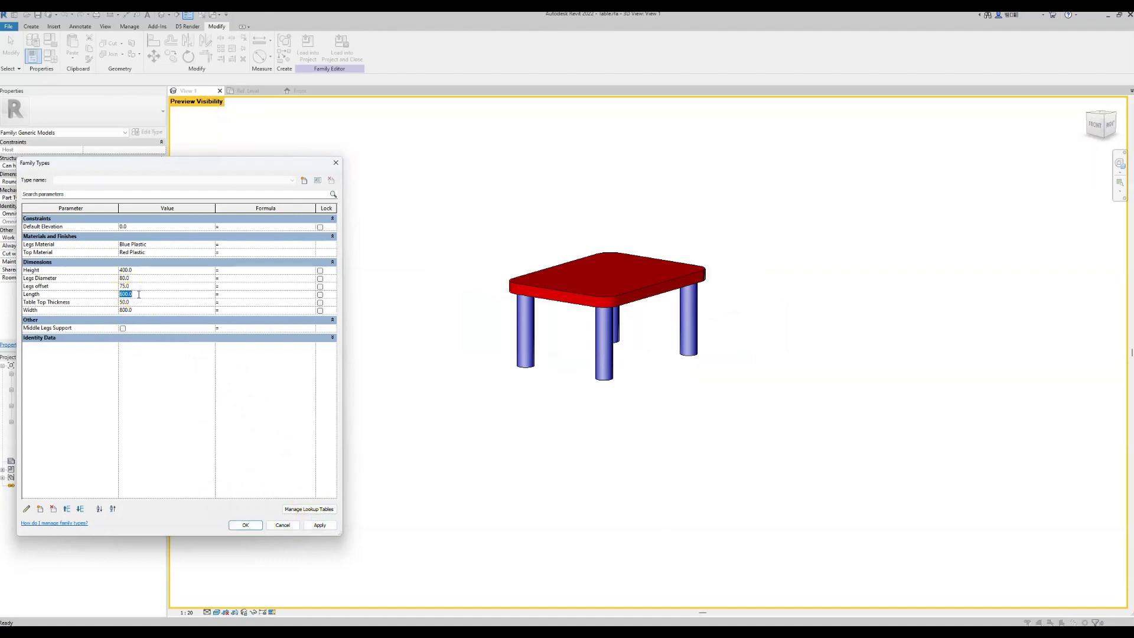
text(1800)
click(123, 328)
click(305, 527)
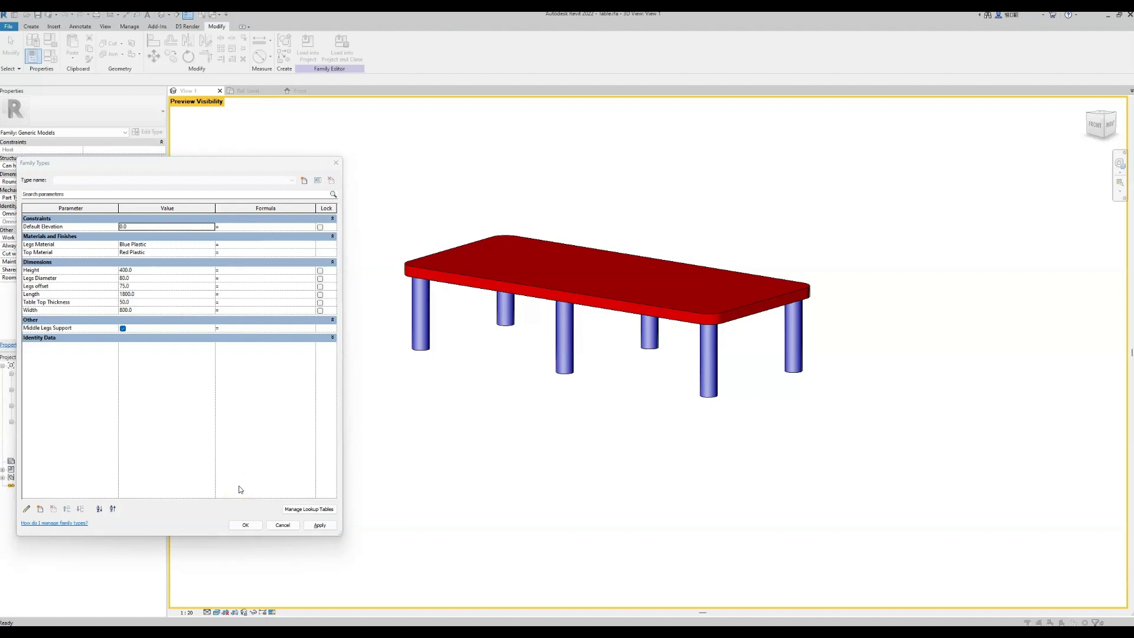
click(266, 520)
click(279, 530)
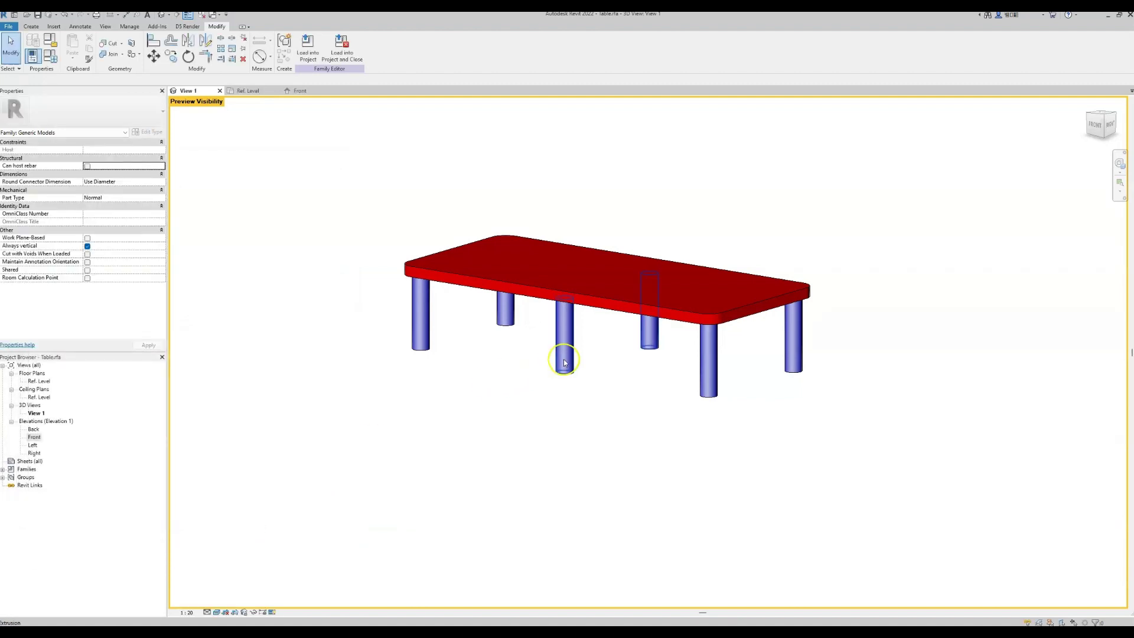
Check which family parameter is associated with the middle legs' Visible property, leaving the association as it is
click(564, 360)
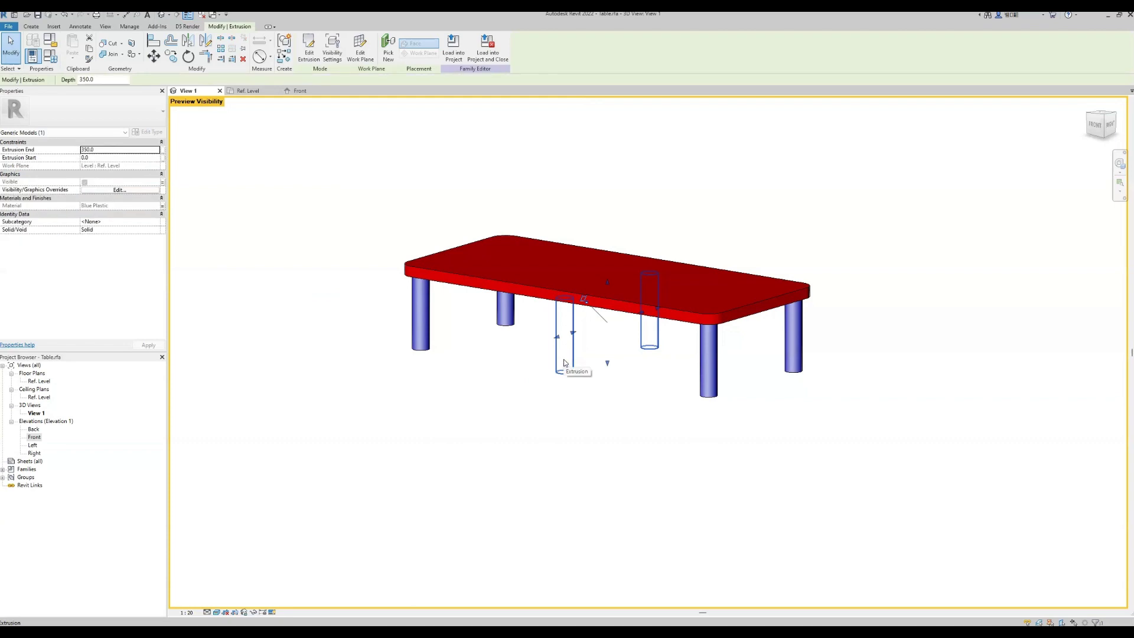
click(27, 93)
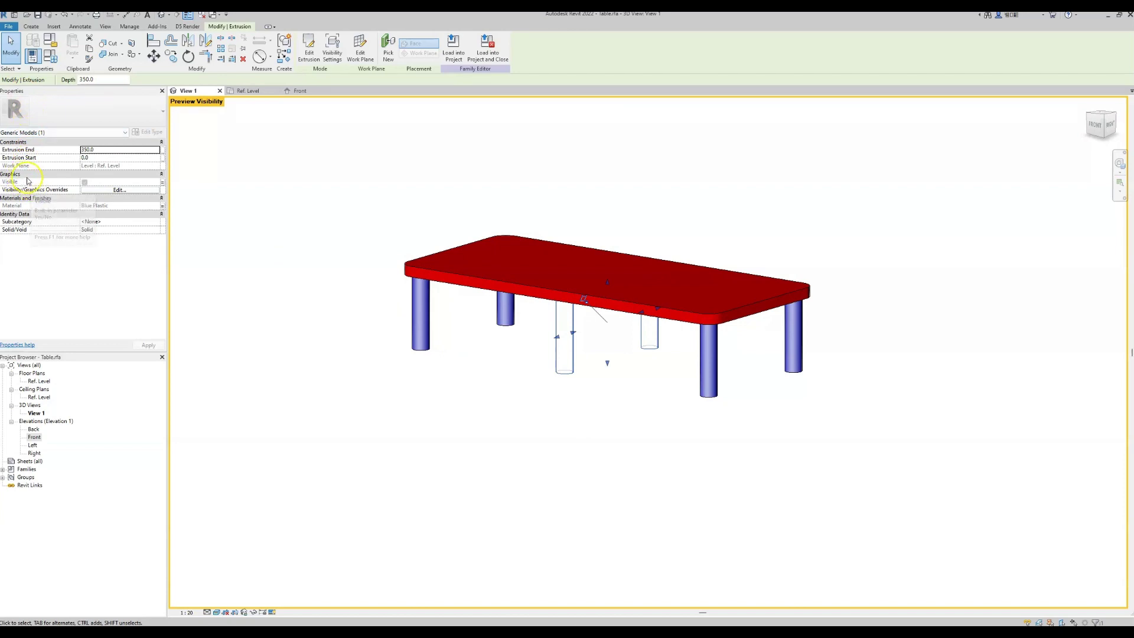
click(164, 185)
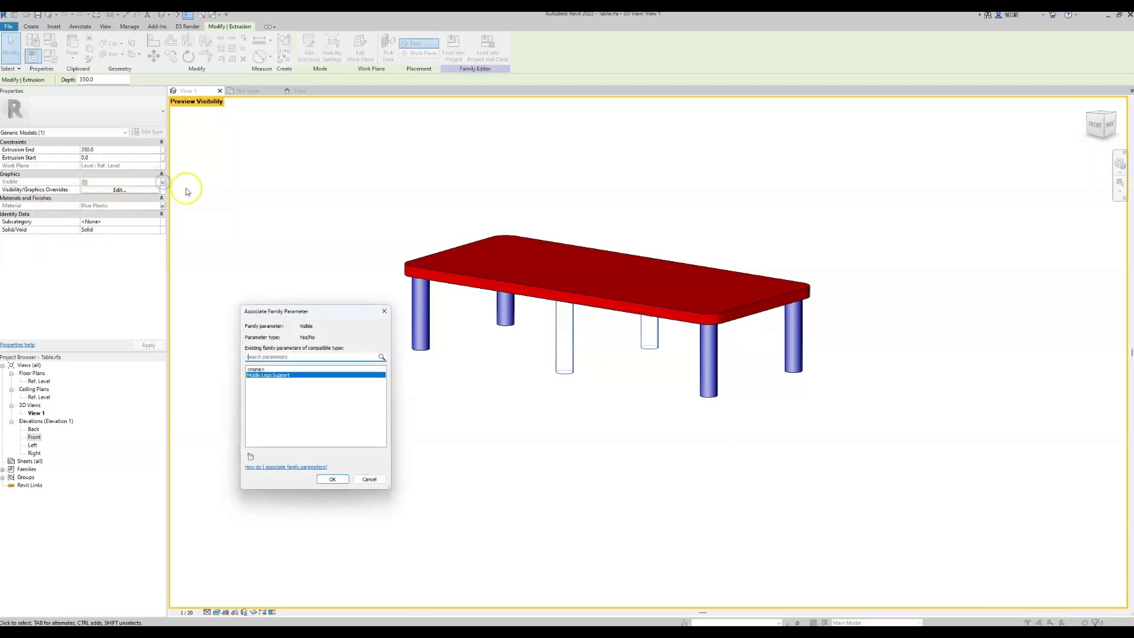
click(294, 375)
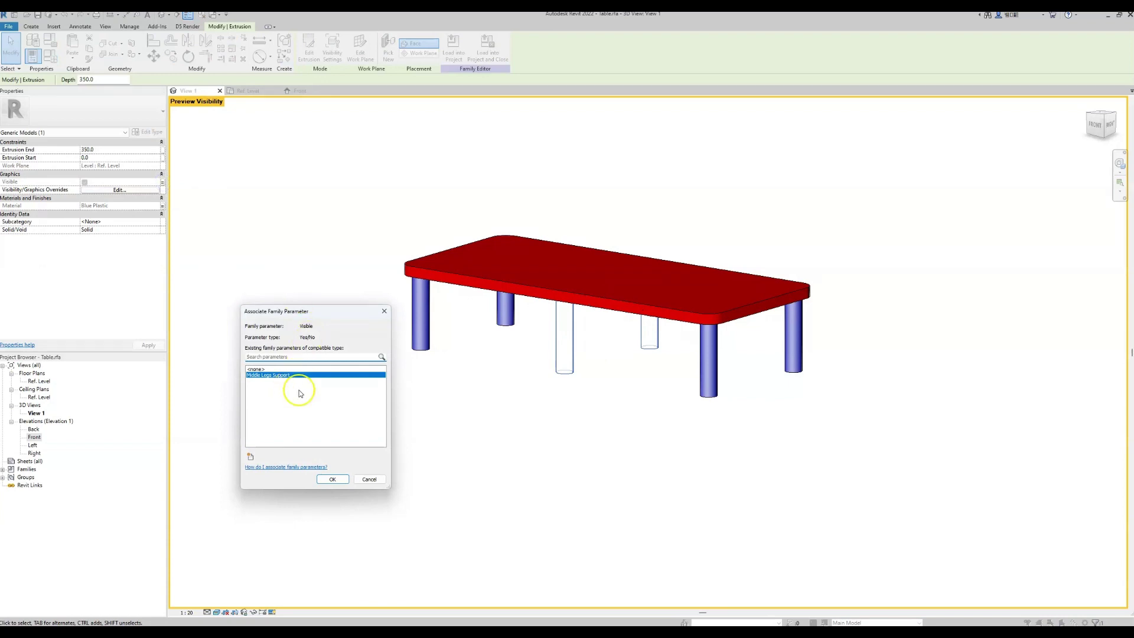
click(369, 480)
click(373, 448)
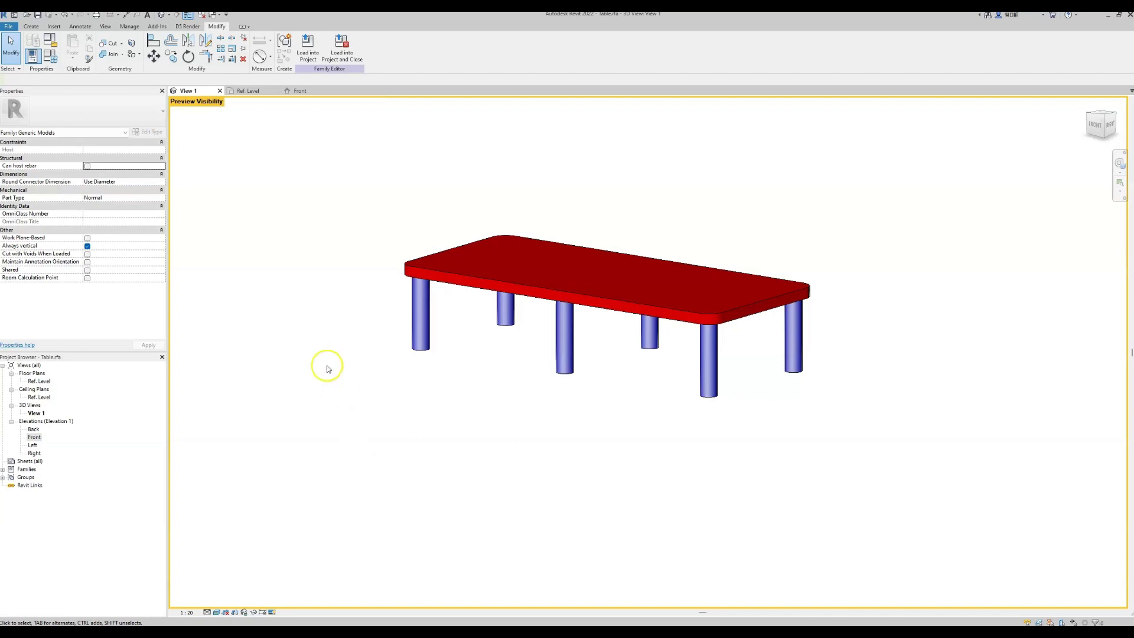
Open Family Types and enlarge the dialog, widening the Formula column to make room for a long formula
click(50, 54)
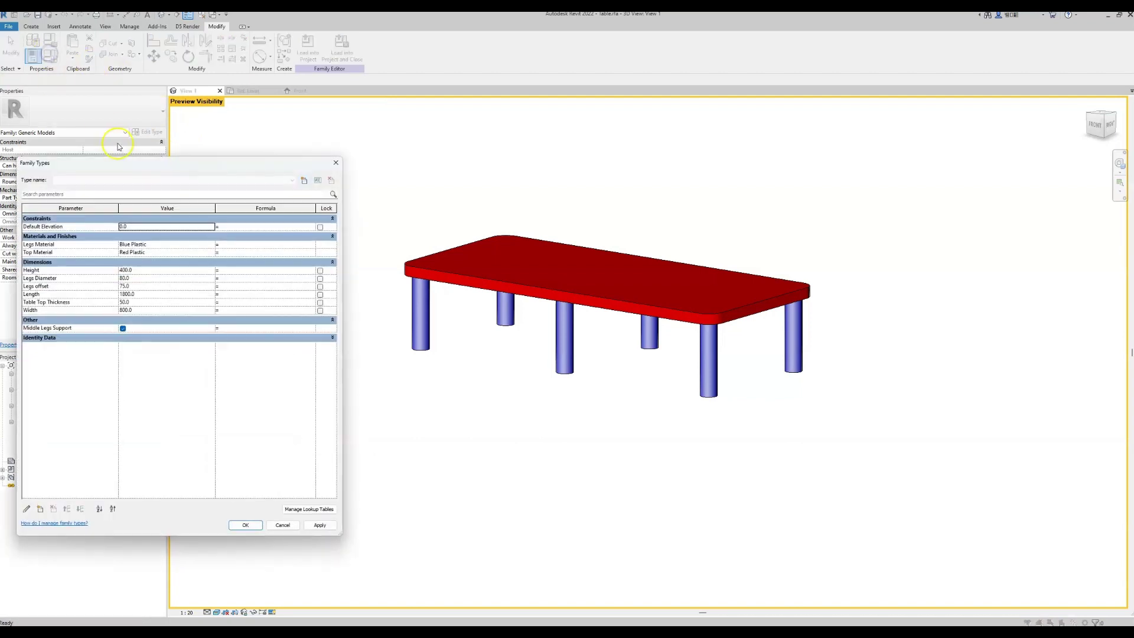
drag(138, 155, 208, 146)
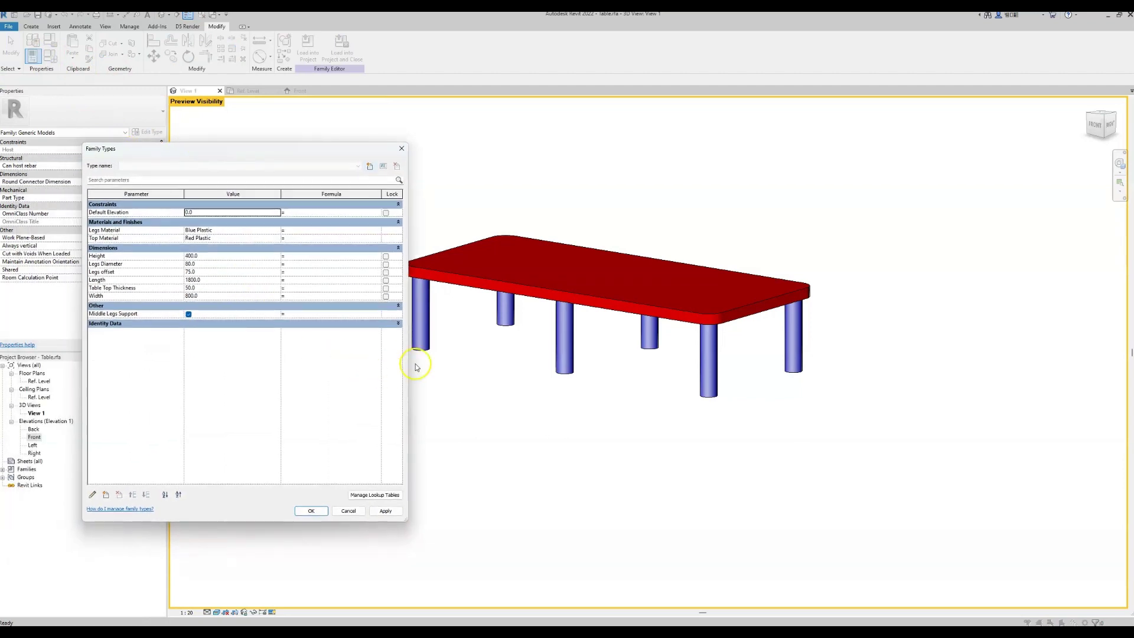
drag(406, 363, 626, 382)
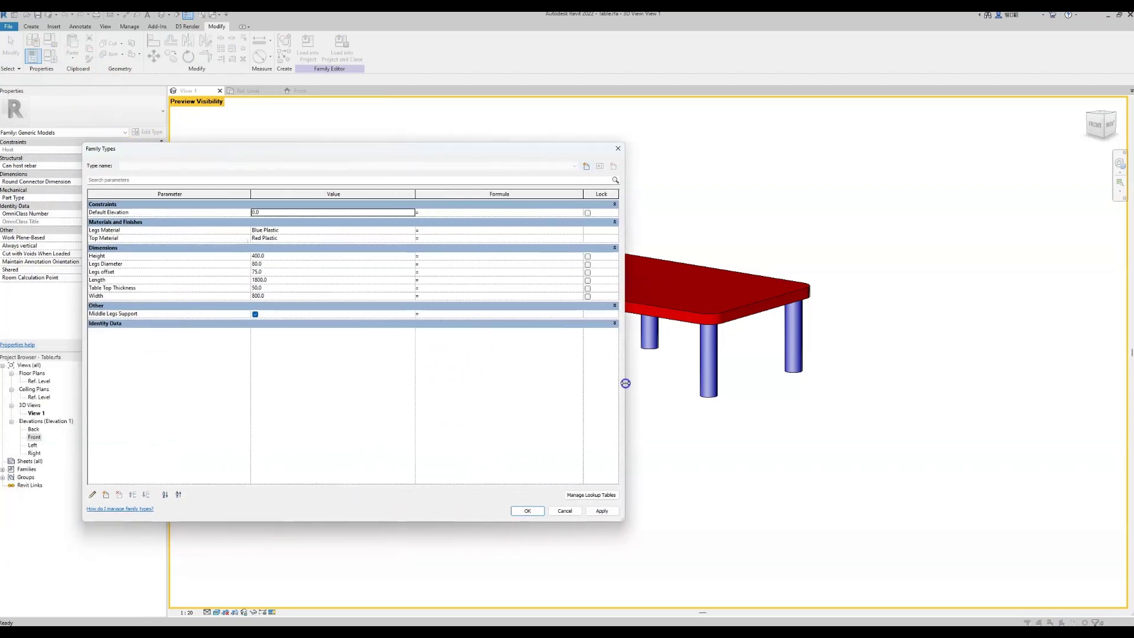
drag(416, 194, 361, 193)
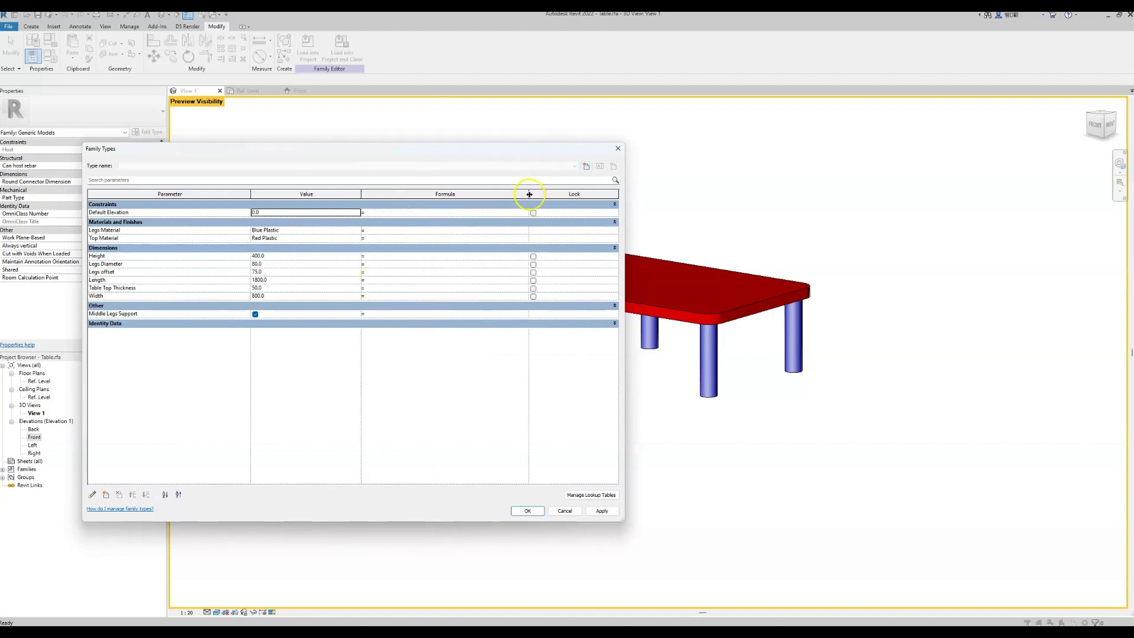
drag(528, 195, 574, 195)
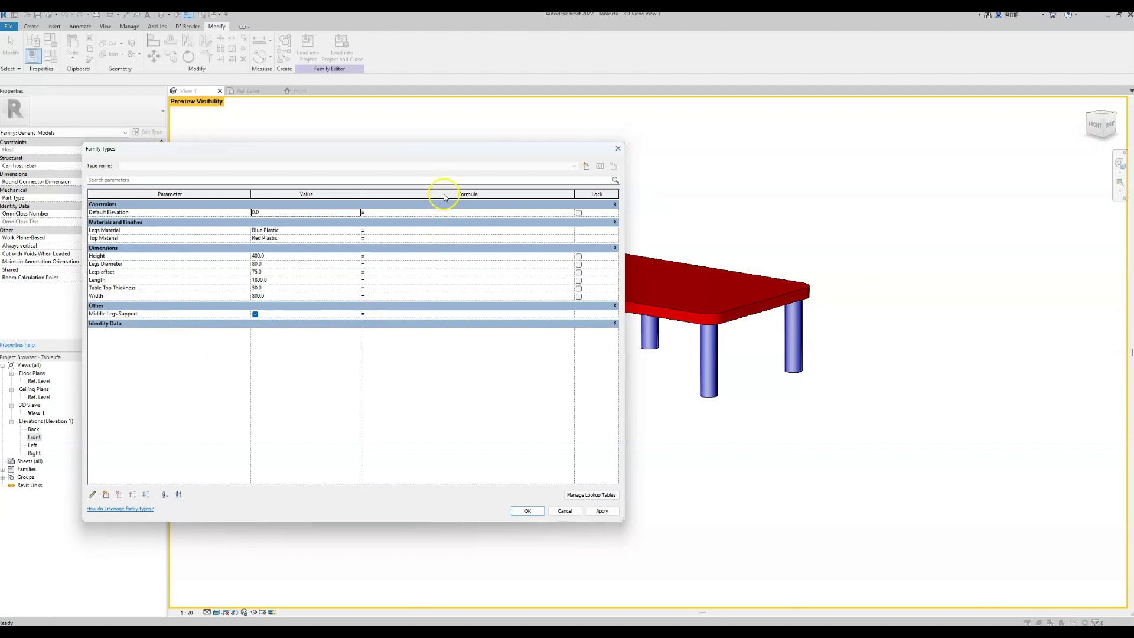
Give Middle Legs Support the formula if(Length > 1500, 1 < 2, 1 > 2) and apply it
click(413, 315)
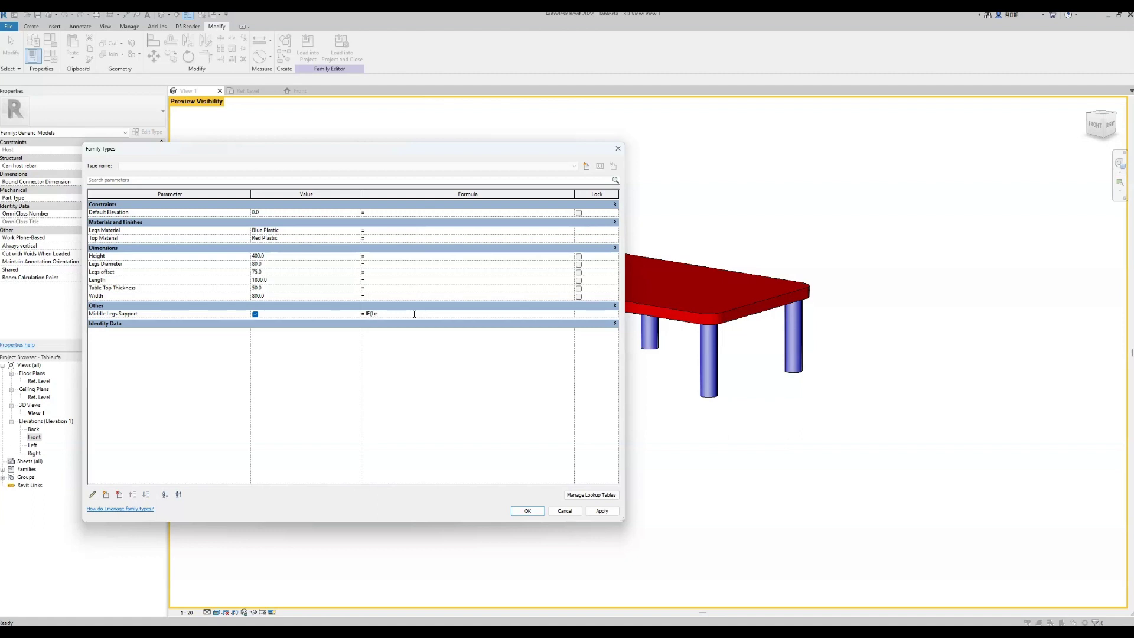
text(ngth>1500,1<2,1>2)
click(426, 424)
click(599, 513)
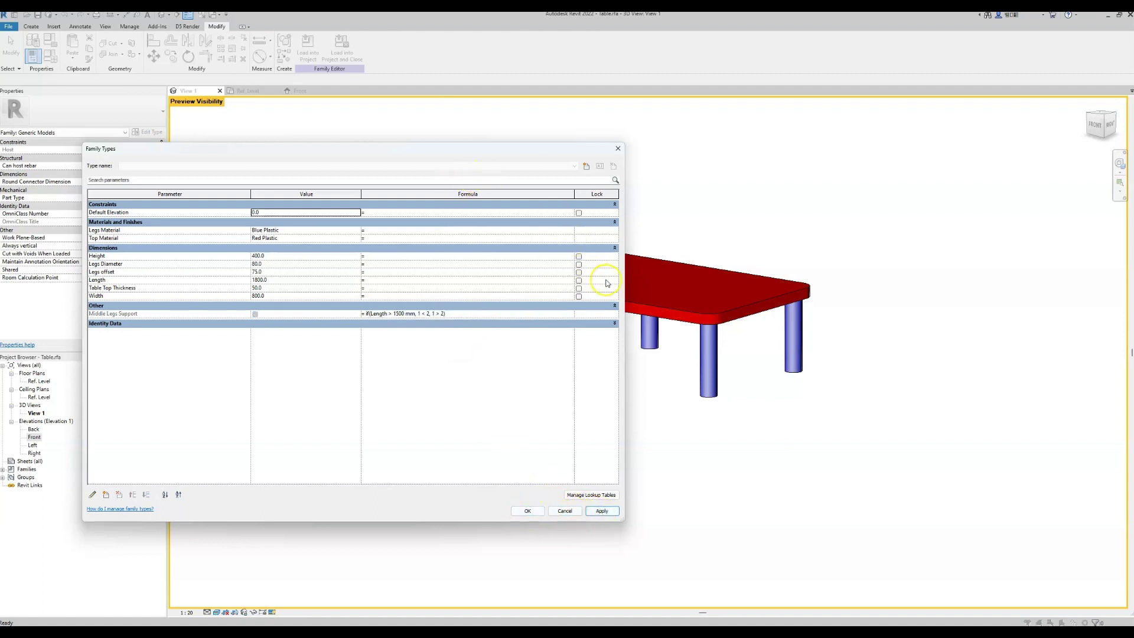
Narrow the Family Types dialog, place it clear of the table model and apply the current parameters again
drag(624, 273, 381, 274)
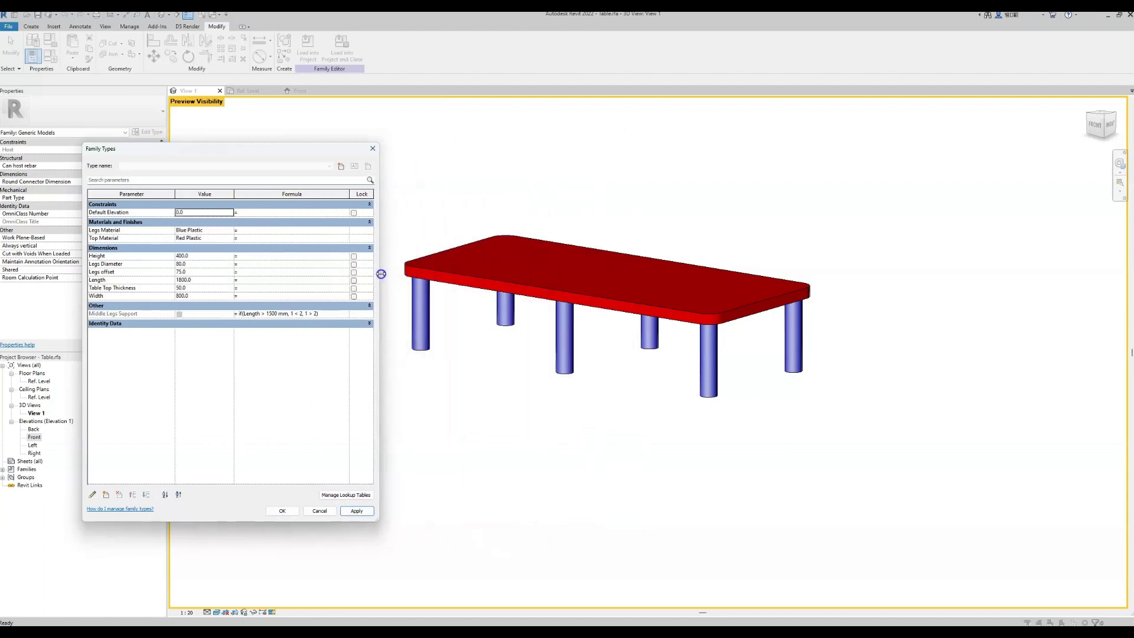
drag(290, 149, 213, 178)
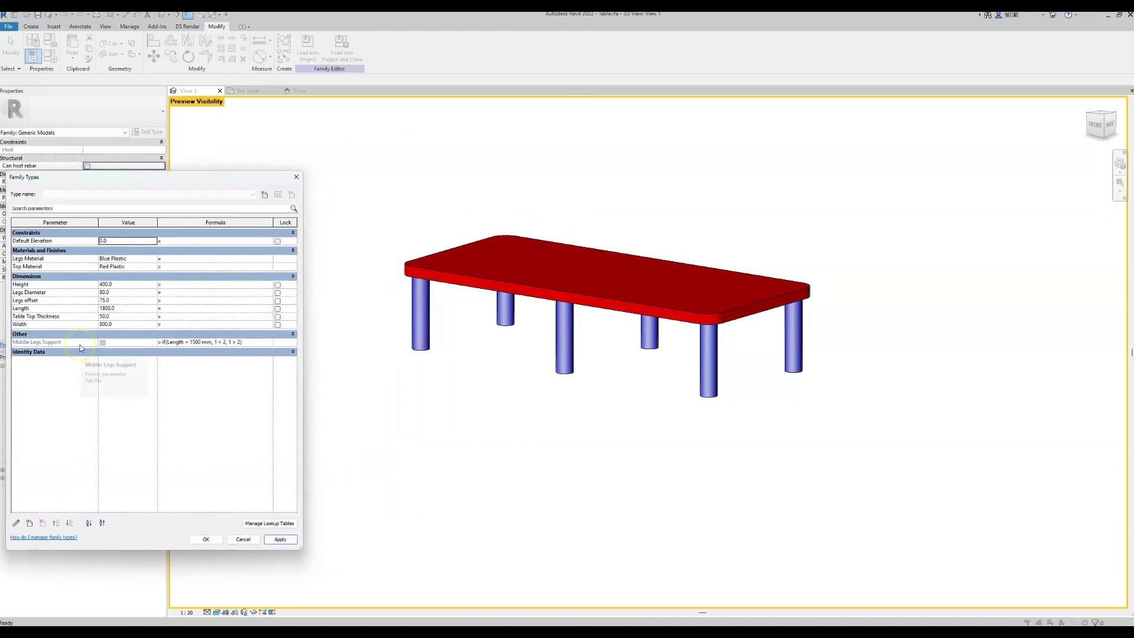
click(279, 539)
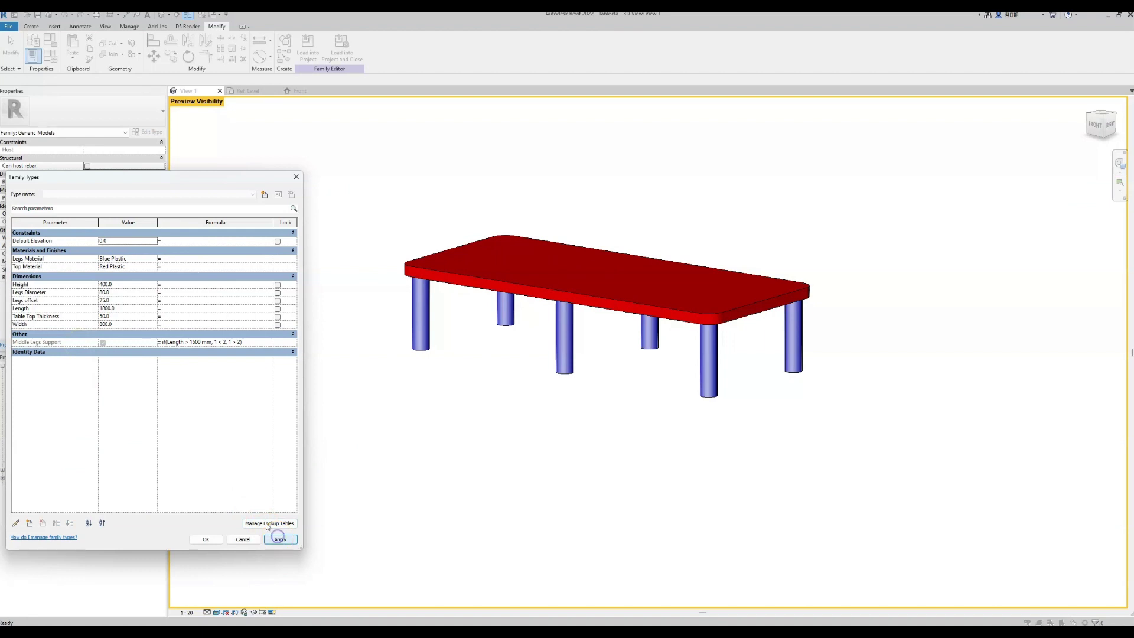
Test the Middle Legs Support formula below its threshold by applying a table Length of 1200
click(130, 308)
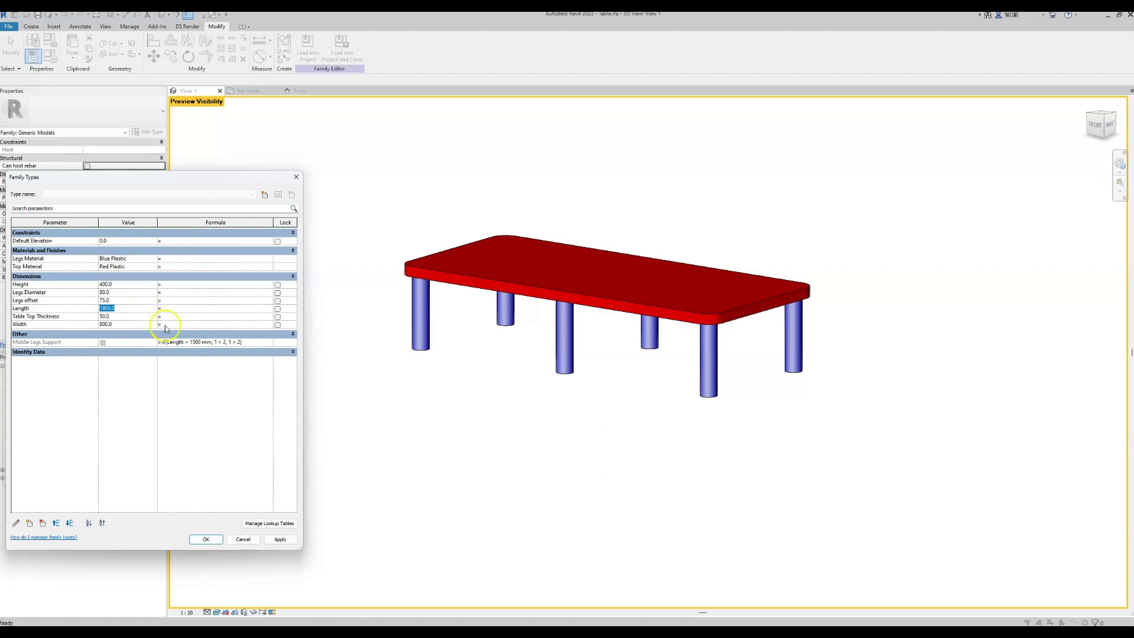
click(173, 345)
click(192, 343)
text(1200)
click(279, 540)
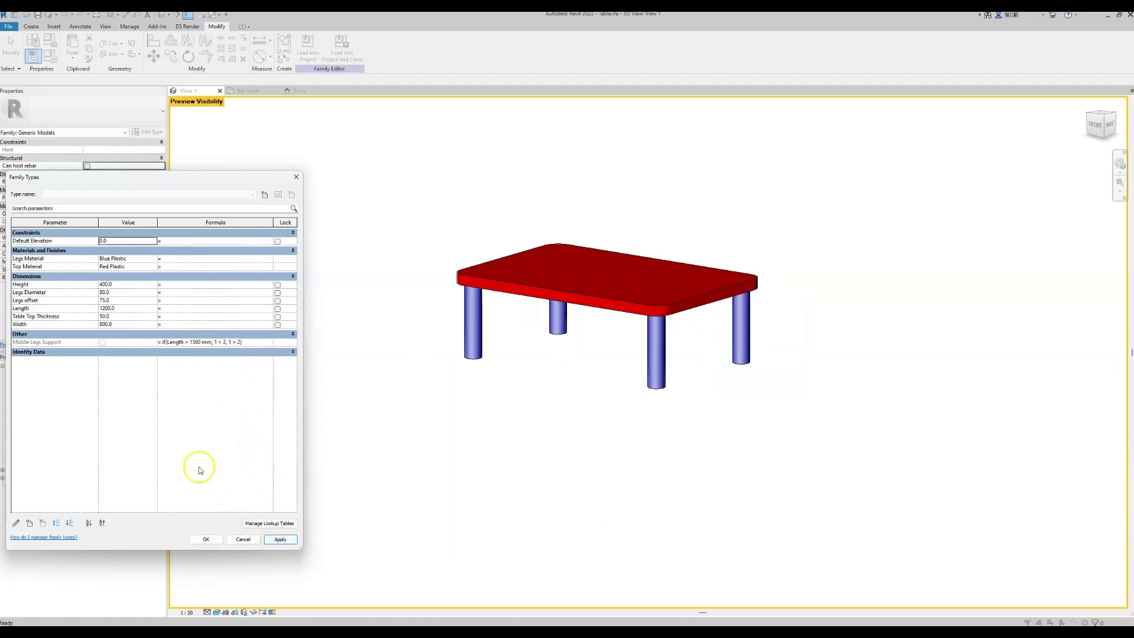
Test the formula just above its threshold by applying a table Length of 1501
click(126, 309)
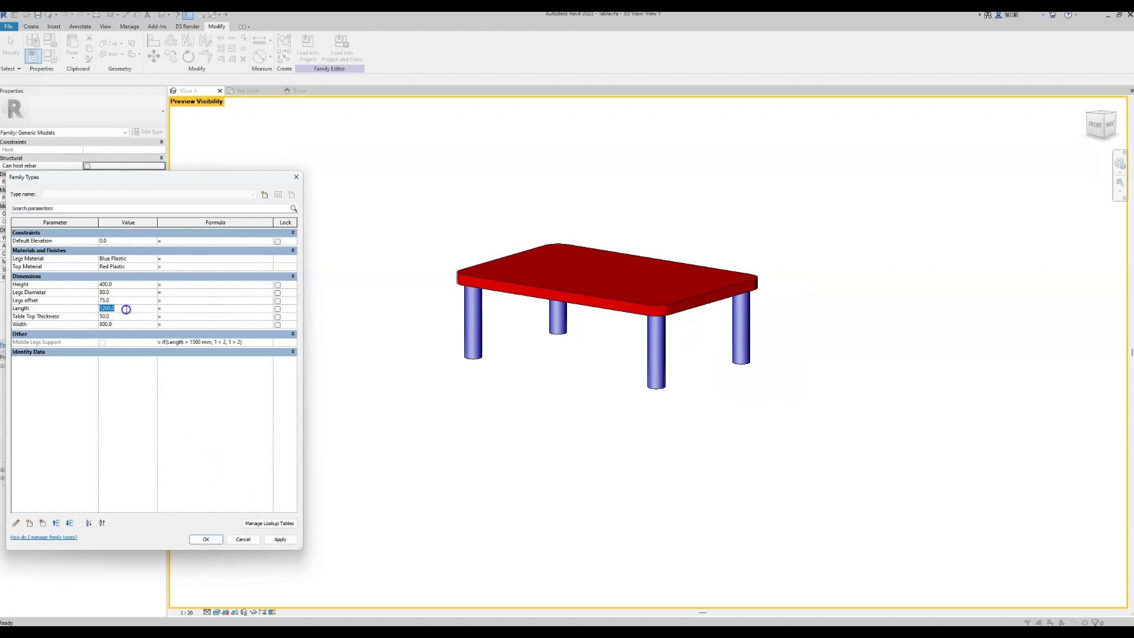
text(1501)
click(277, 540)
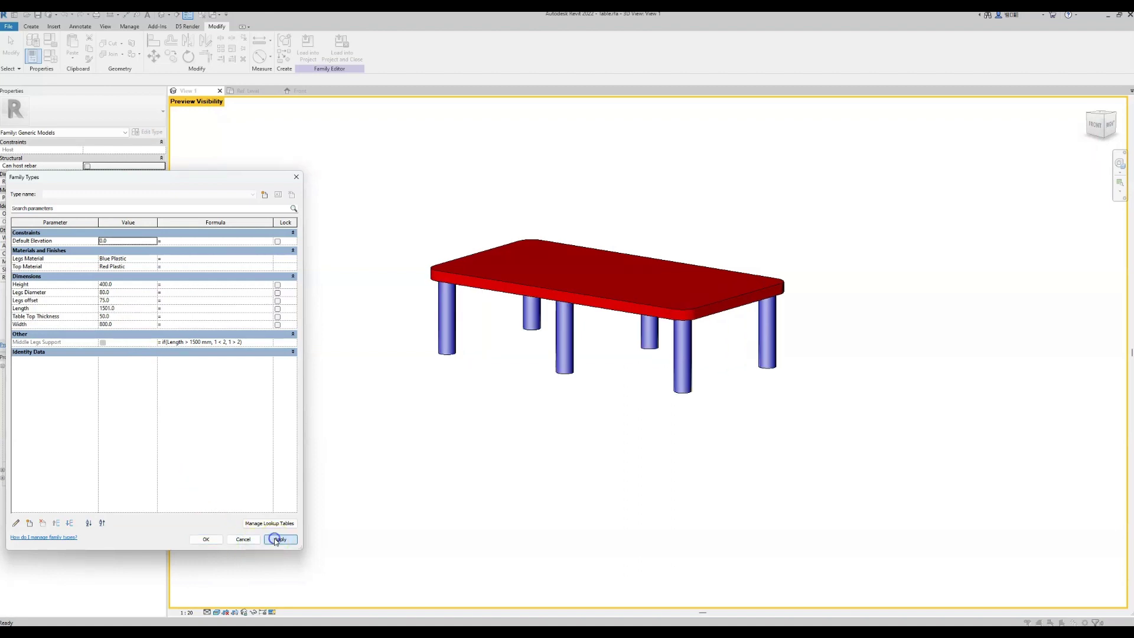
Set the table Length to 800 and apply it to check the formula on a short table
click(123, 308)
text(800)
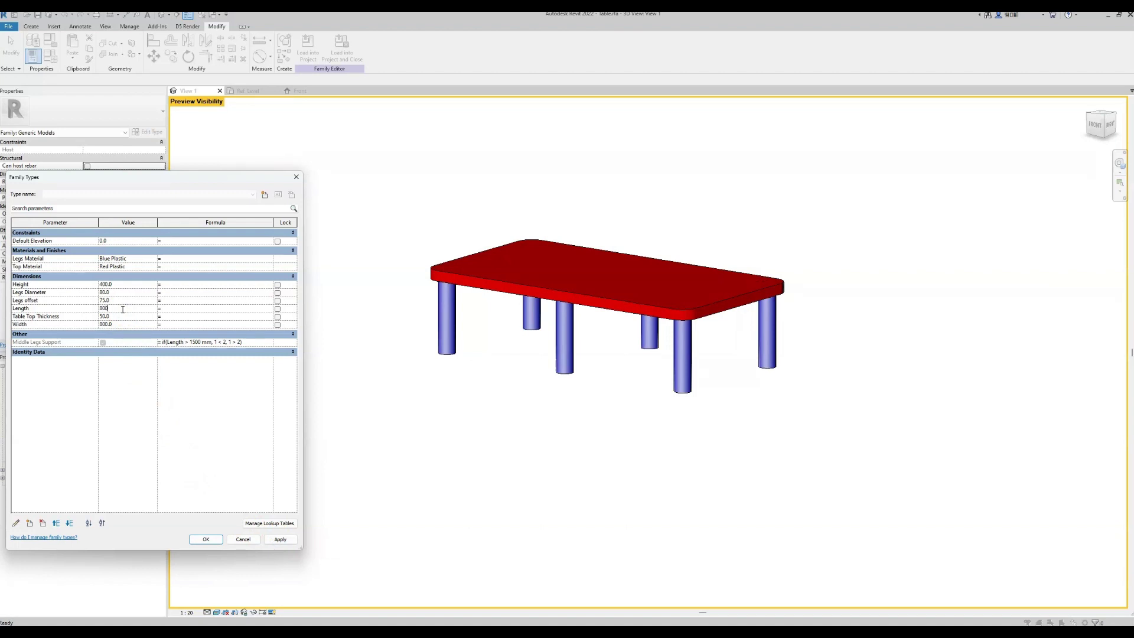
click(280, 539)
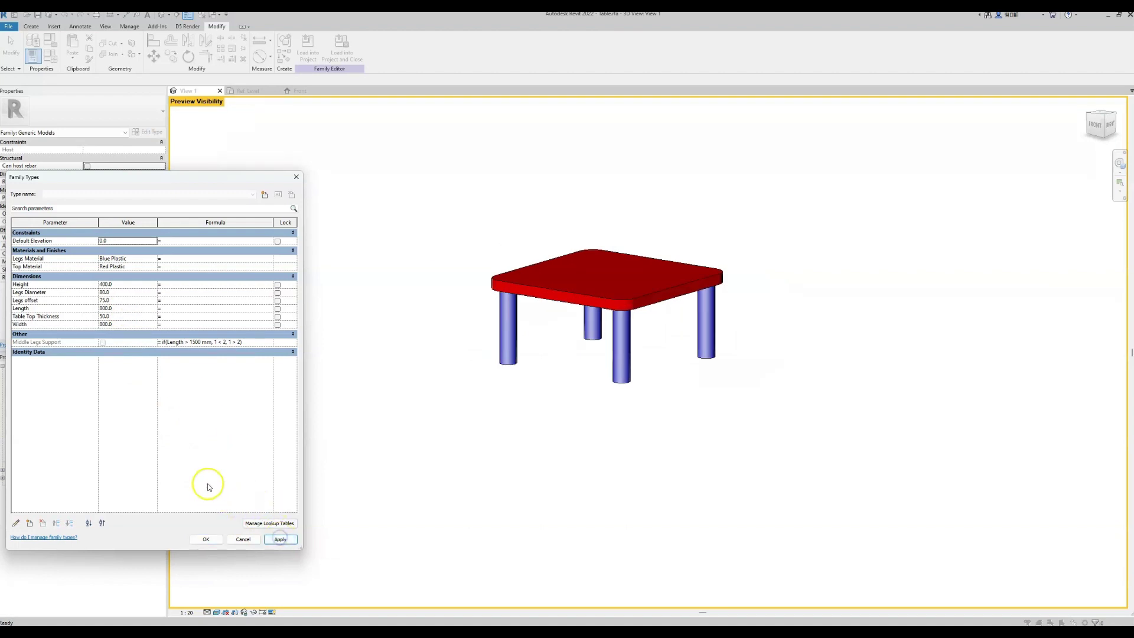